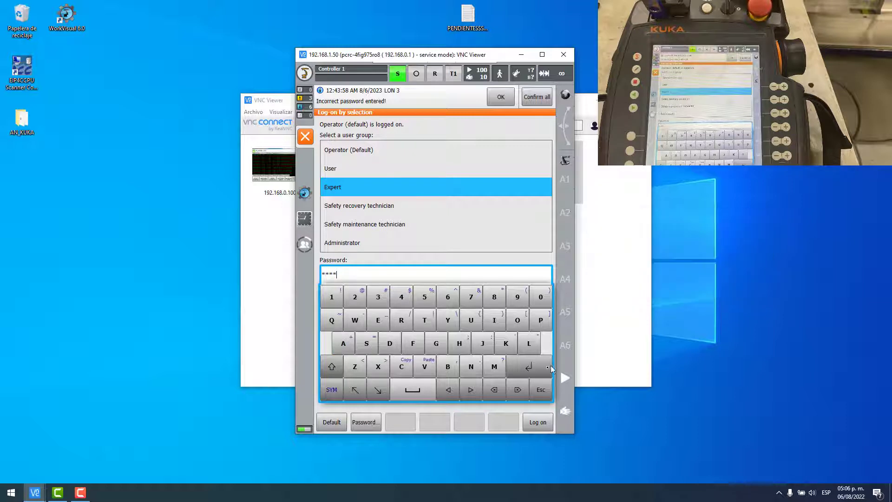
Step: Confirm the Expert log-on, open usb1 (K:\) in the Navigator, select KUKA.EtherNetIP MS and widen the Name column
left_click(547, 367)
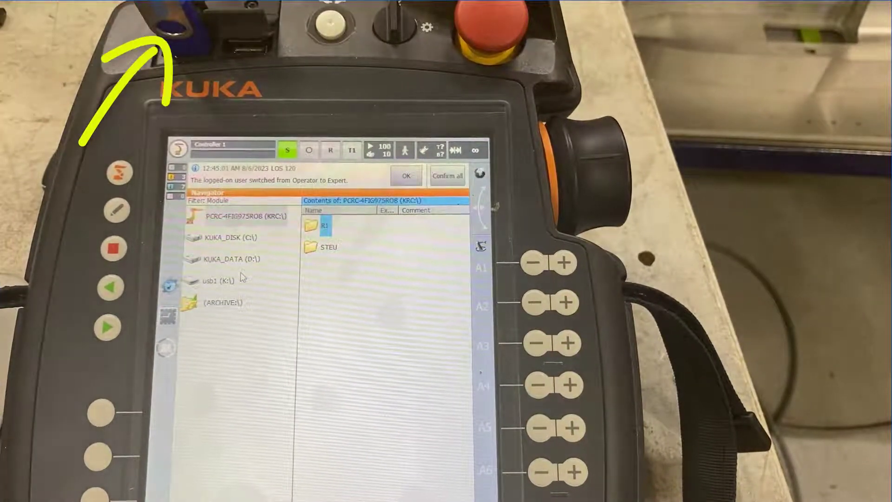
left_click(228, 281)
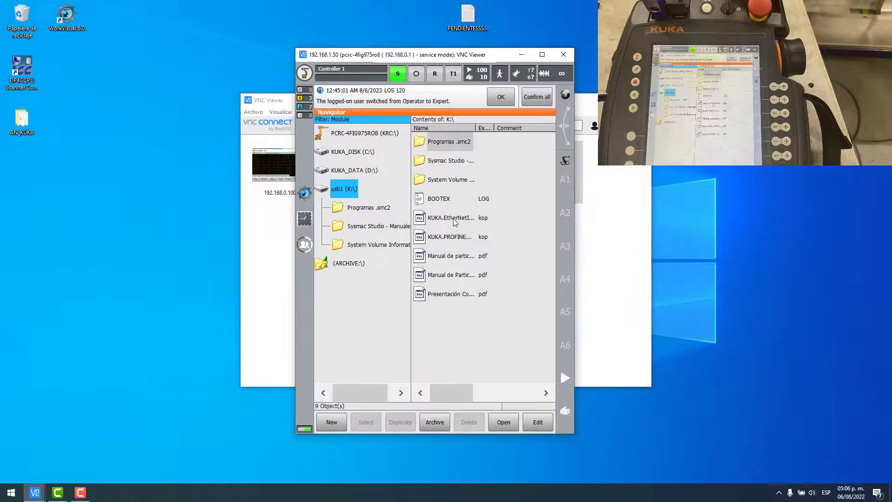
left_click(390, 255)
left_click_drag(477, 126, 519, 126)
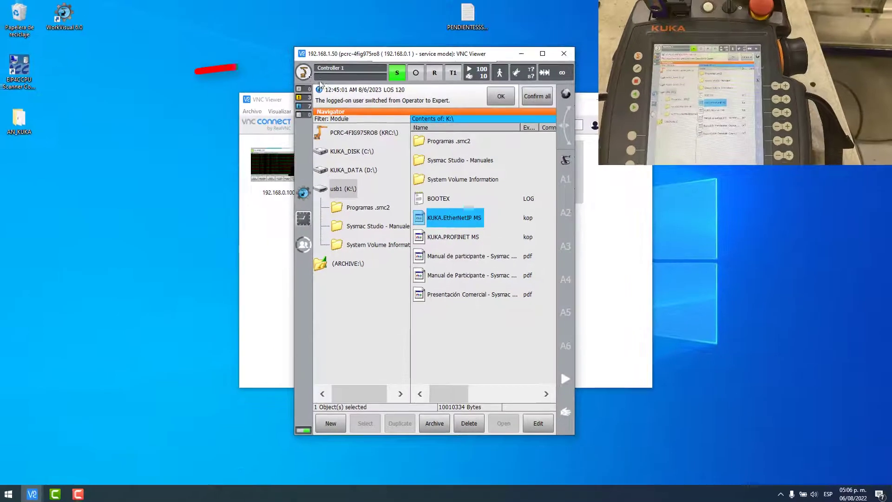
Step: Open the start-up function for additional software and display the list of new software available for installation
left_click(304, 73)
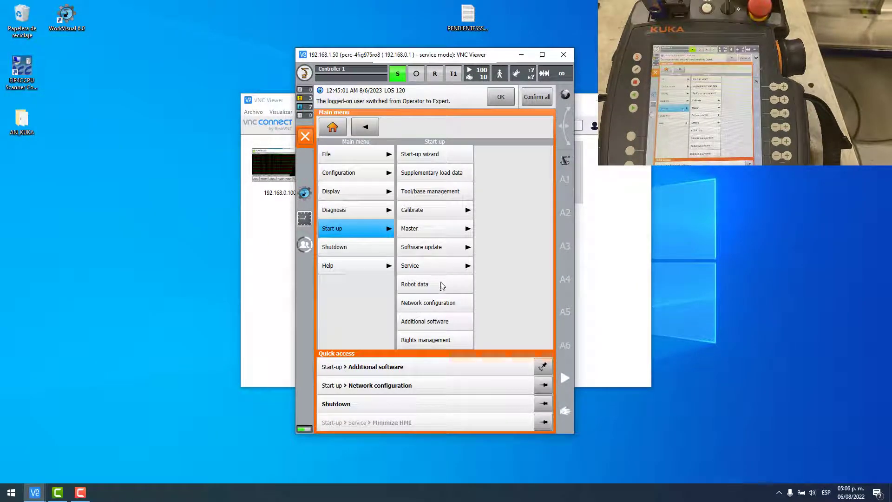
left_click(427, 321)
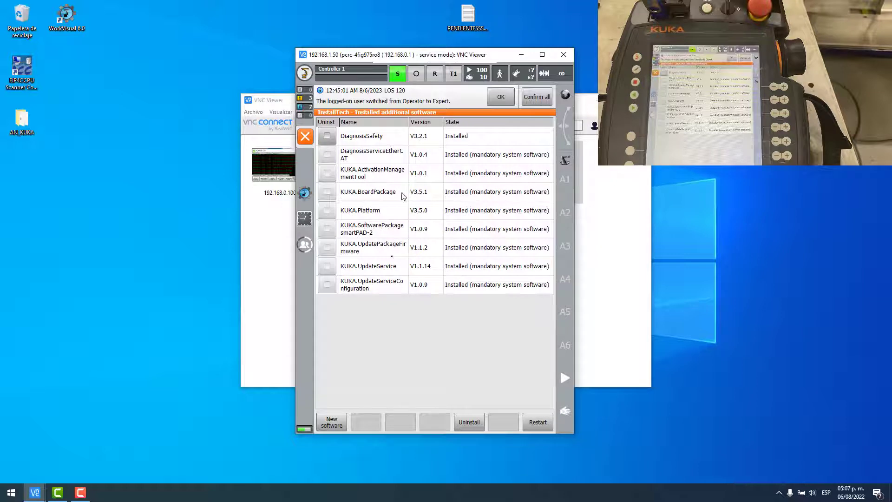
left_click(331, 423)
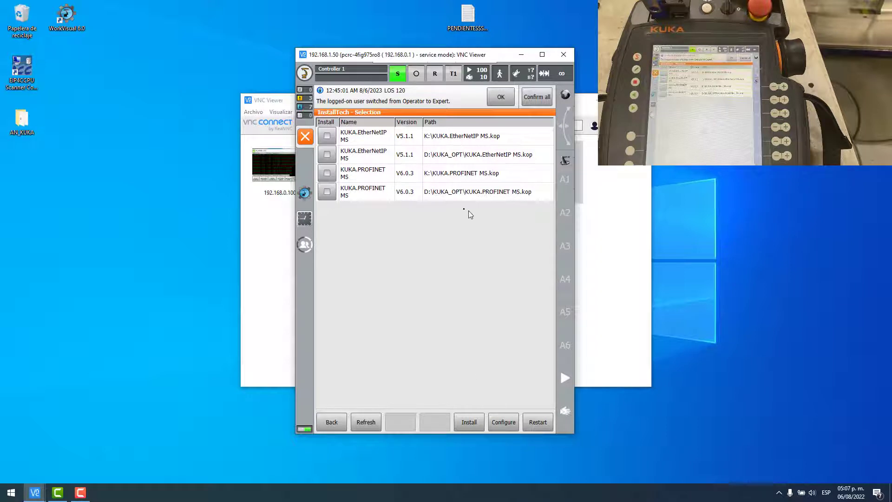
Step: Choose the K:\ drive as an installation path for options and save the path configuration
left_click(506, 425)
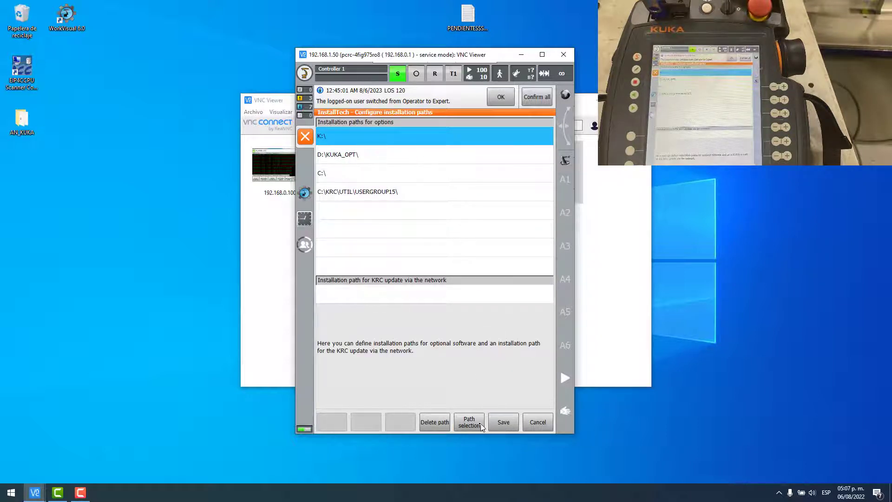
left_click(478, 424)
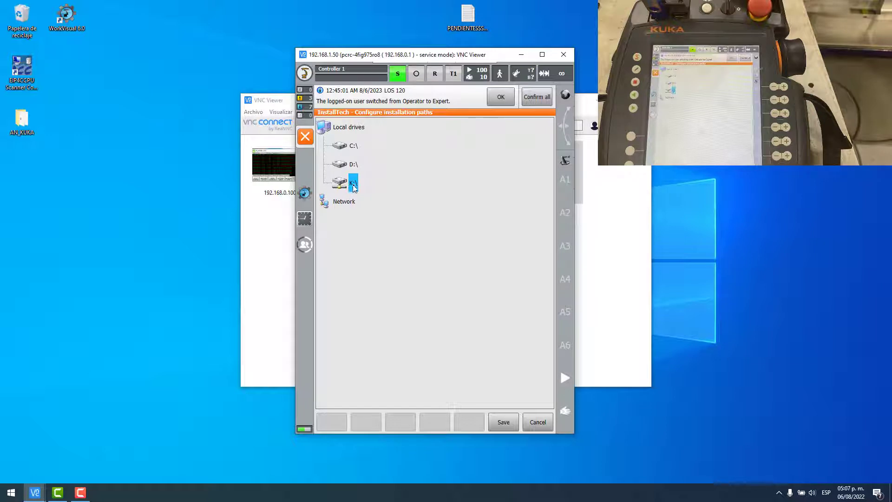
left_click(353, 185)
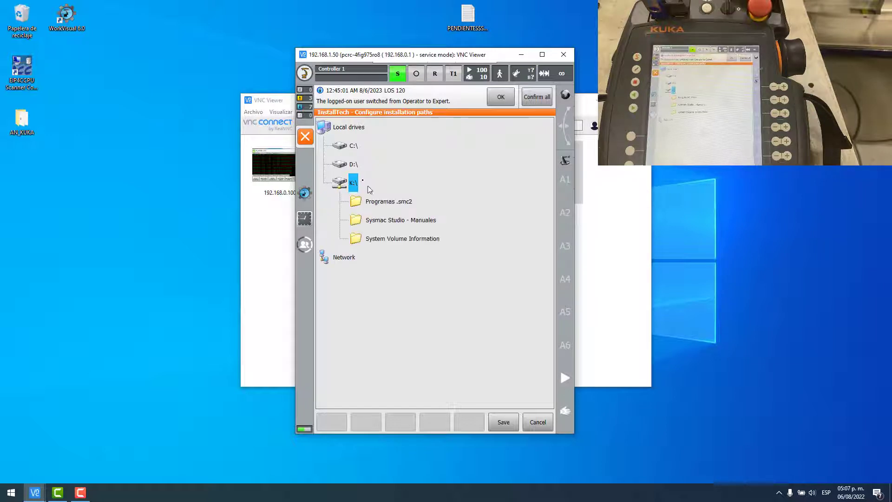
left_click(504, 422)
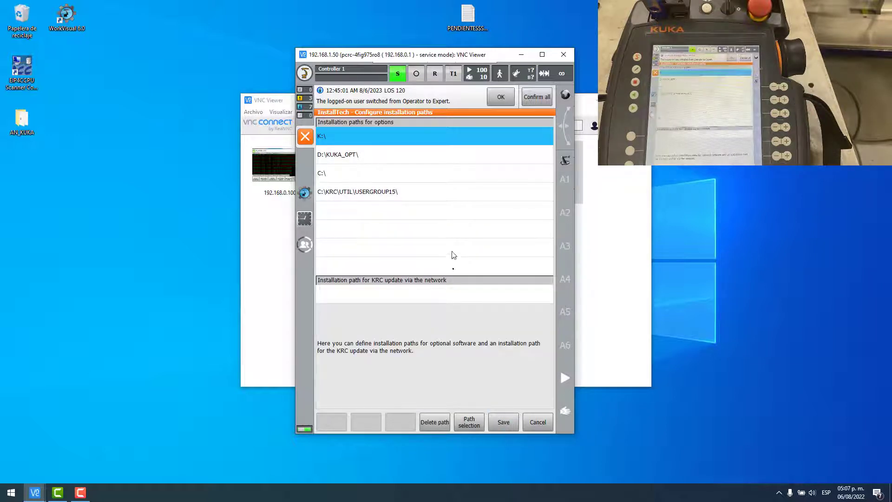
left_click(502, 425)
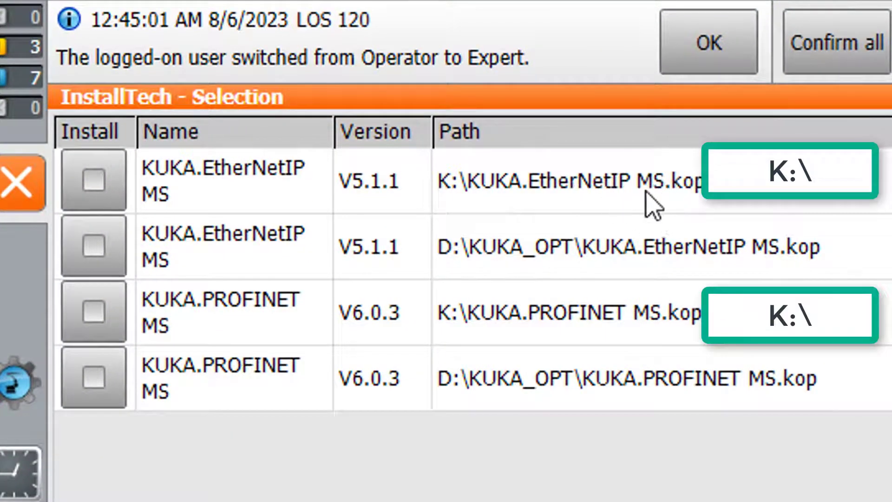
Step: Install KUKA.EtherNetIP MS V5.1.1 and KUKA.PROFINET MS V6.0.3 from K:\, and activate Project_25 with the listed changes
left_click(95, 195)
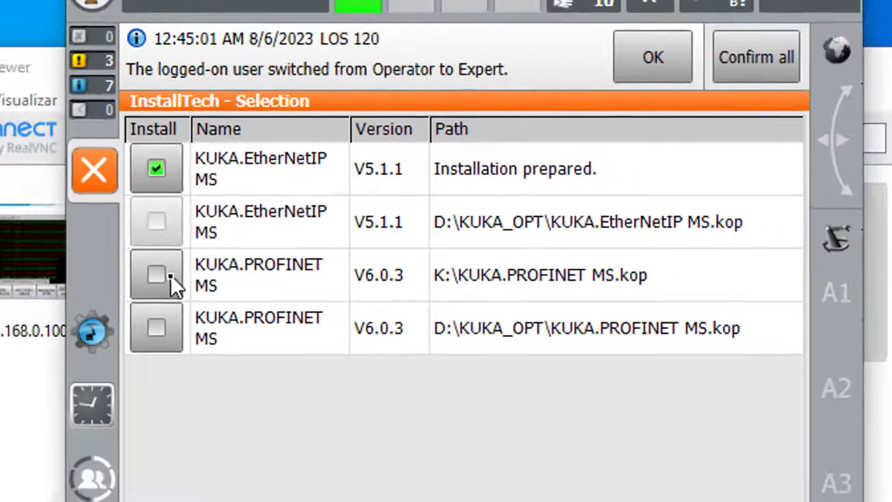
left_click(106, 315)
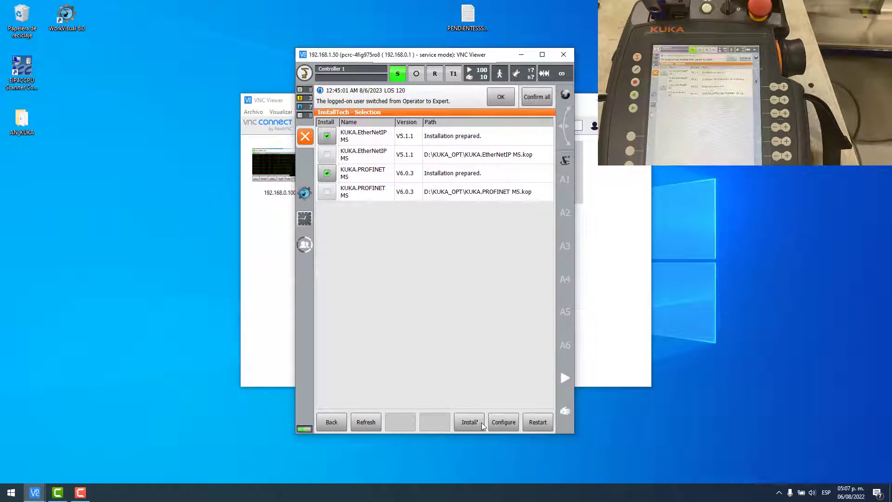
left_click(469, 421)
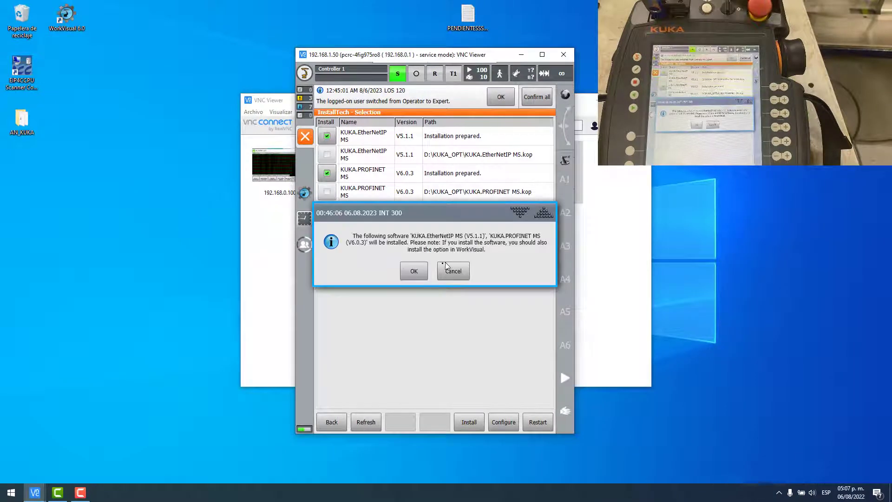
left_click(414, 271)
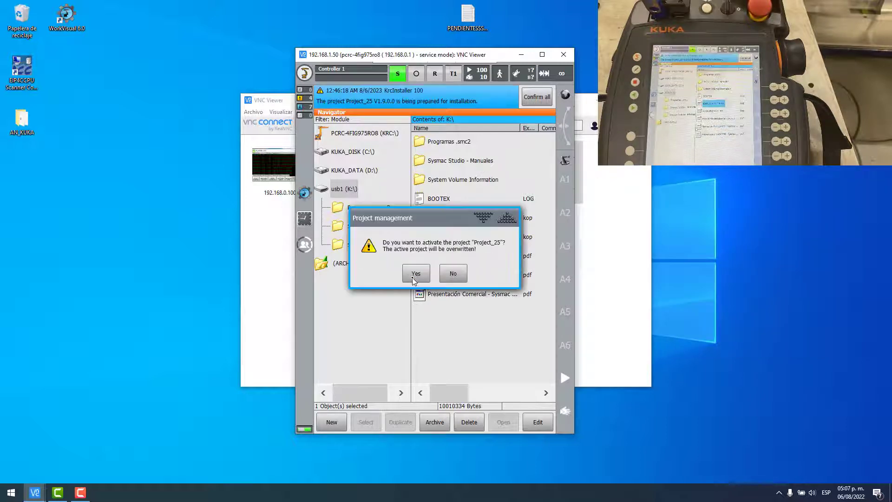
left_click(415, 274)
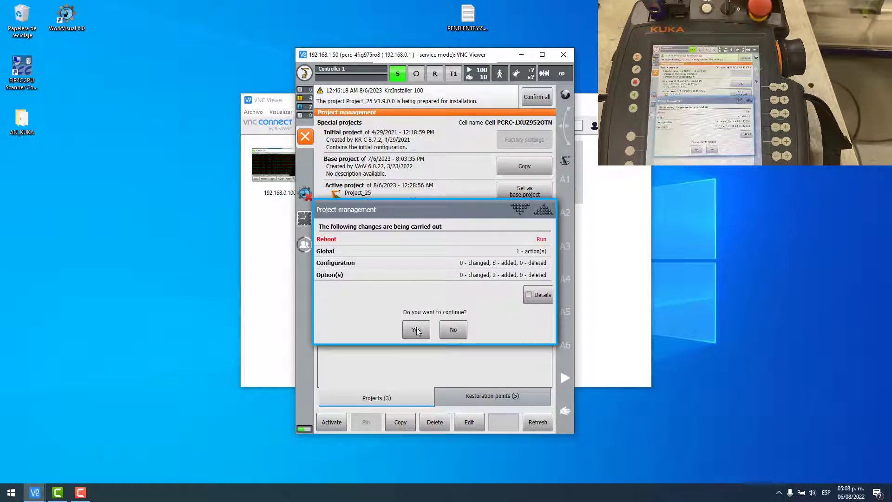
left_click(416, 330)
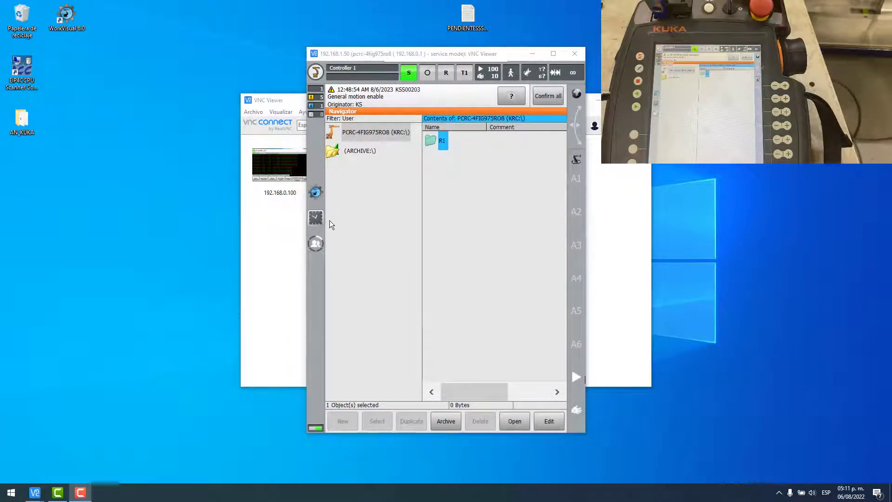
Step: Log on to the controller as the Expert user group by entering the account password
left_click(315, 243)
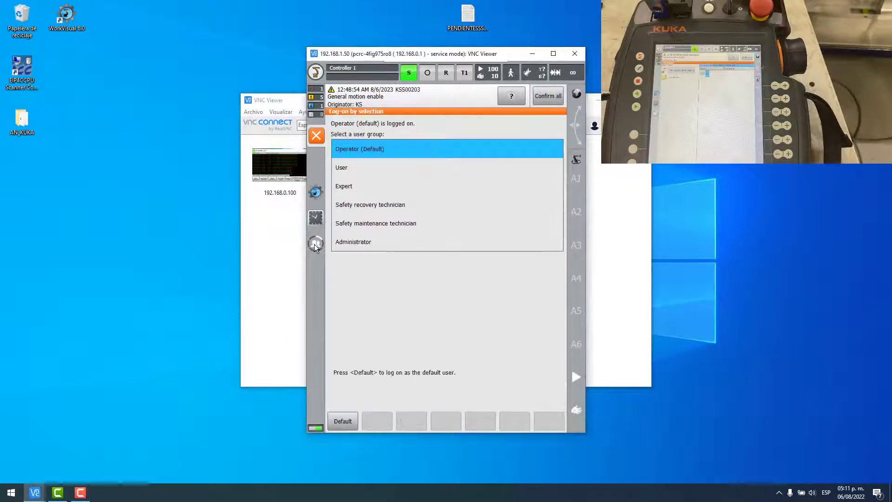
left_click(350, 191)
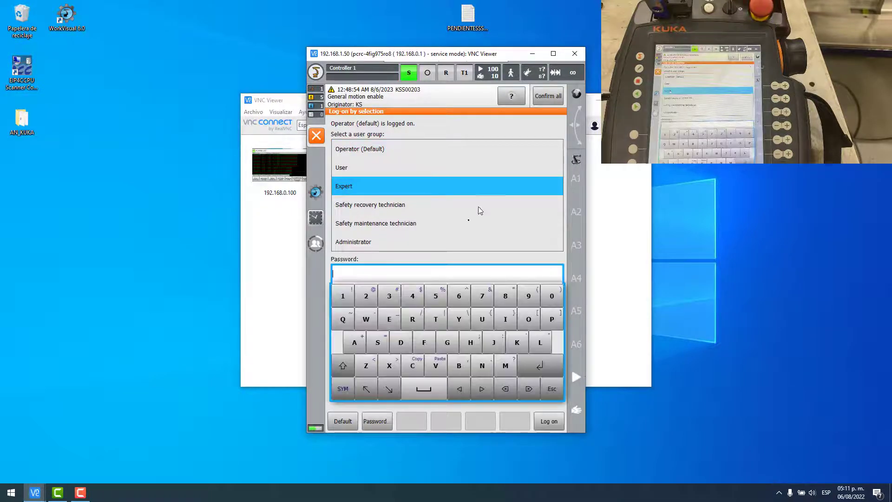
left_click(511, 342)
left_click(482, 320)
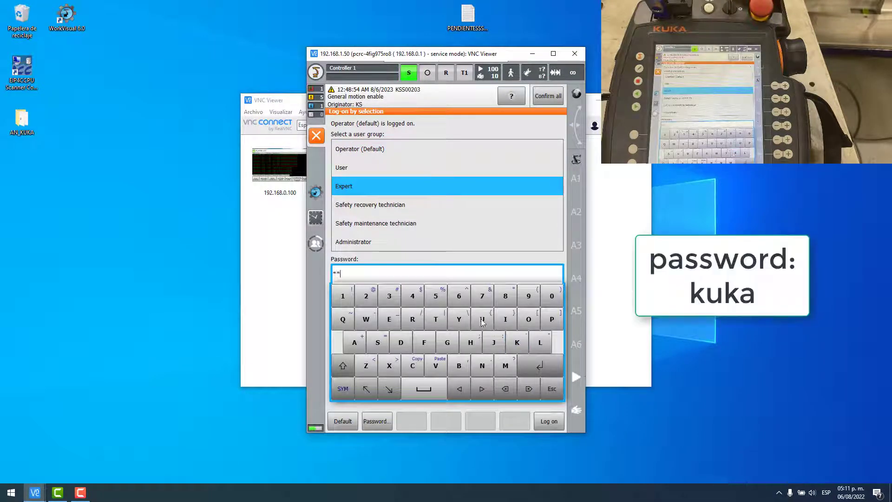
left_click(515, 343)
left_click(354, 343)
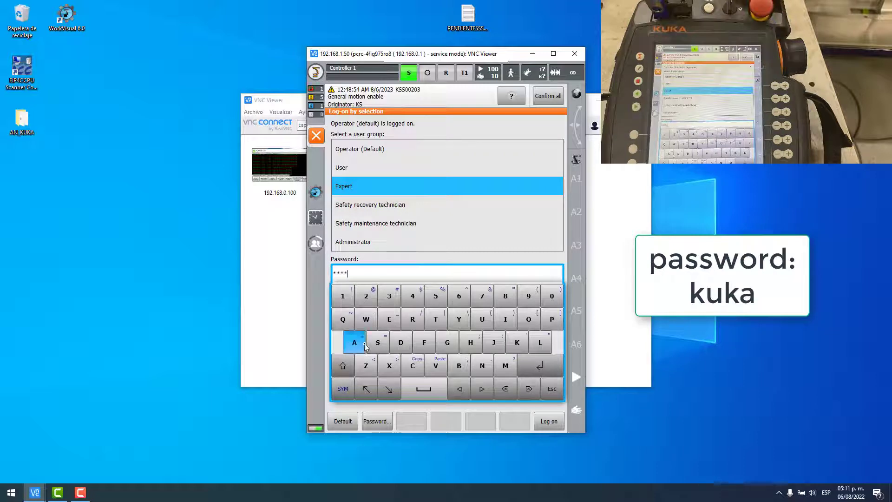
left_click(533, 368)
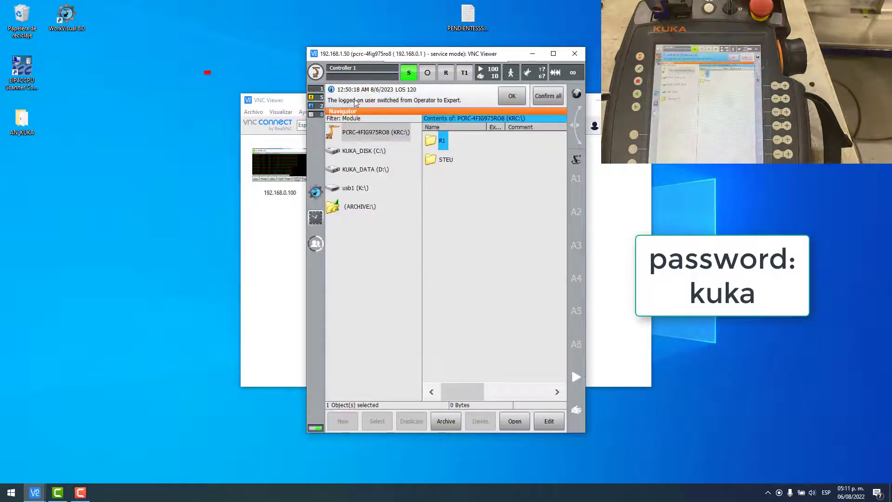
Step: Examine the installed additional software list for the KUKA.EtherNetIP MS and KUKA.PROFINET MS entries
left_click(317, 73)
left_click(378, 229)
left_click(441, 322)
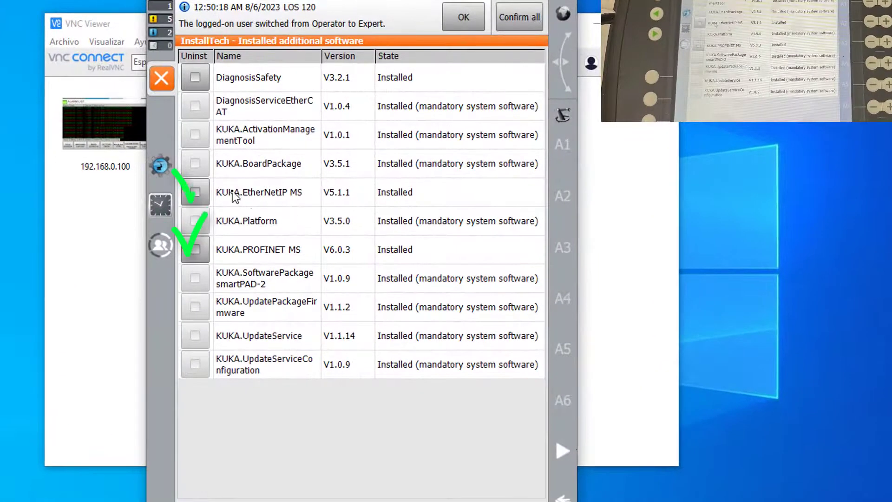
left_click(332, 199)
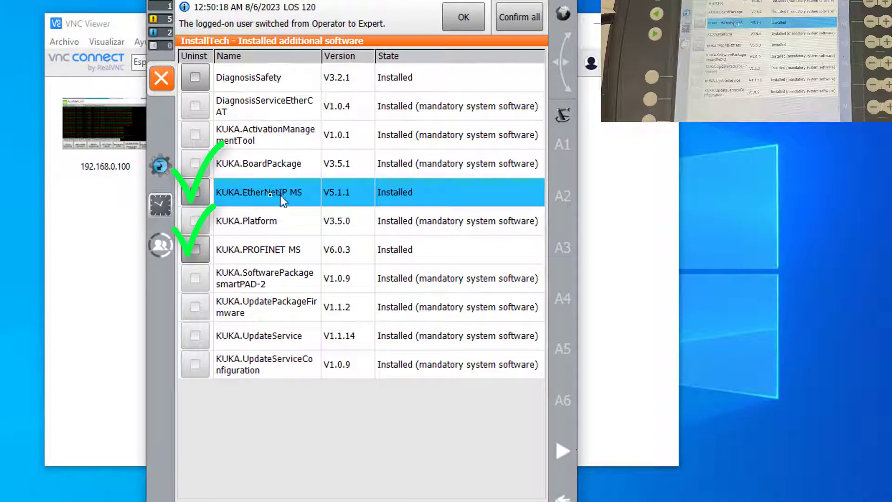
left_click(276, 248)
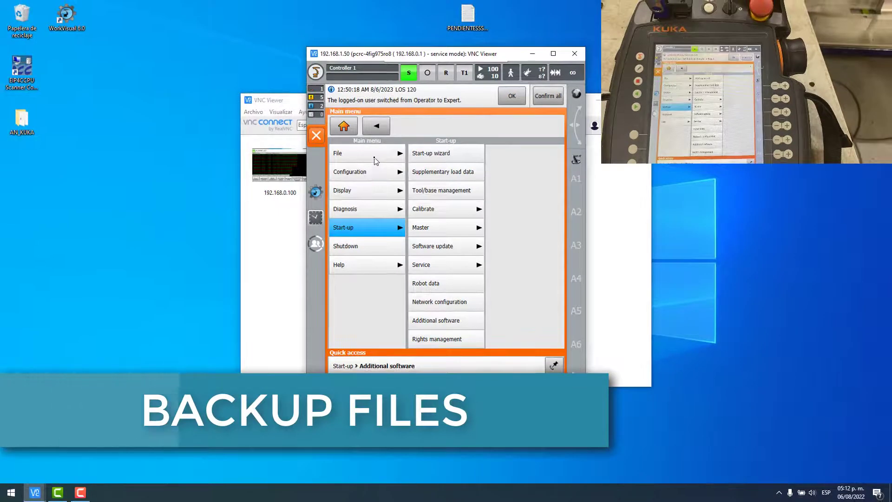
Step: Archive all controller data to USB (KCP) and acknowledge the archiving message
left_click(375, 159)
left_click(460, 156)
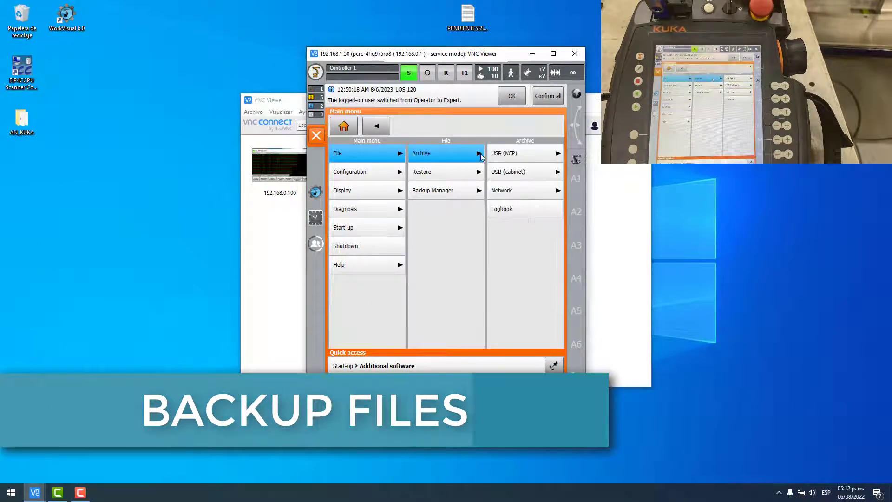
left_click(518, 156)
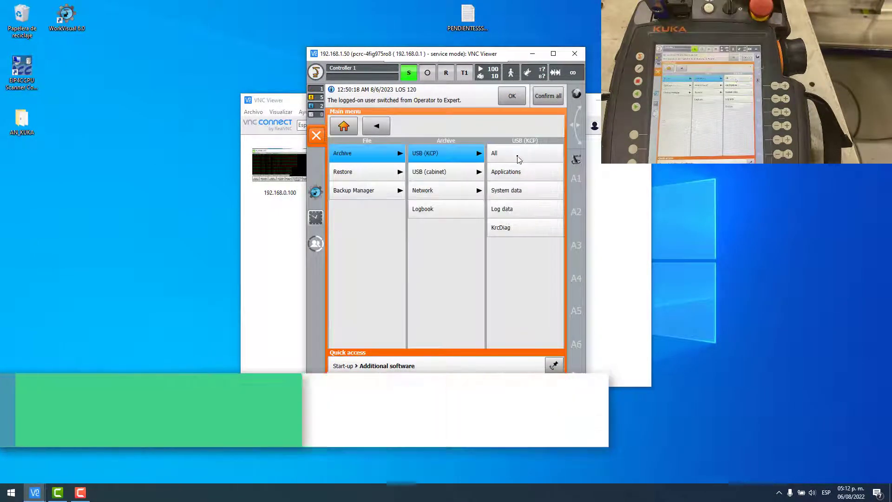
left_click(519, 158)
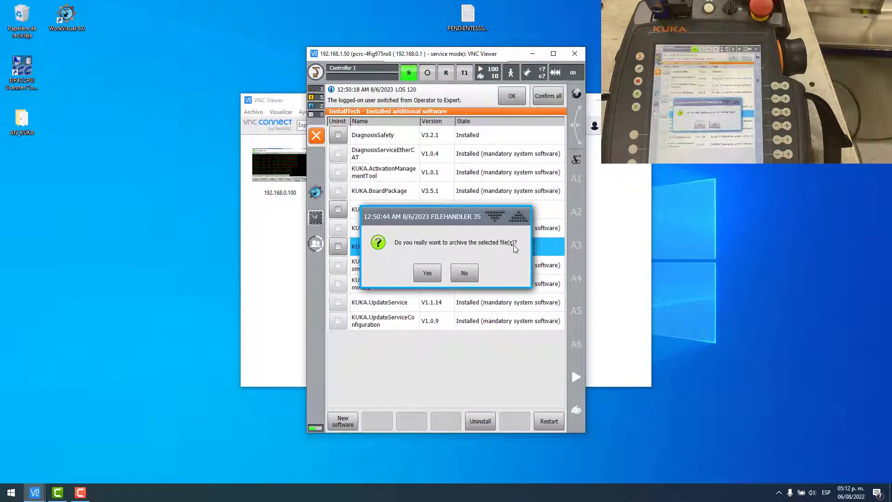
left_click(435, 273)
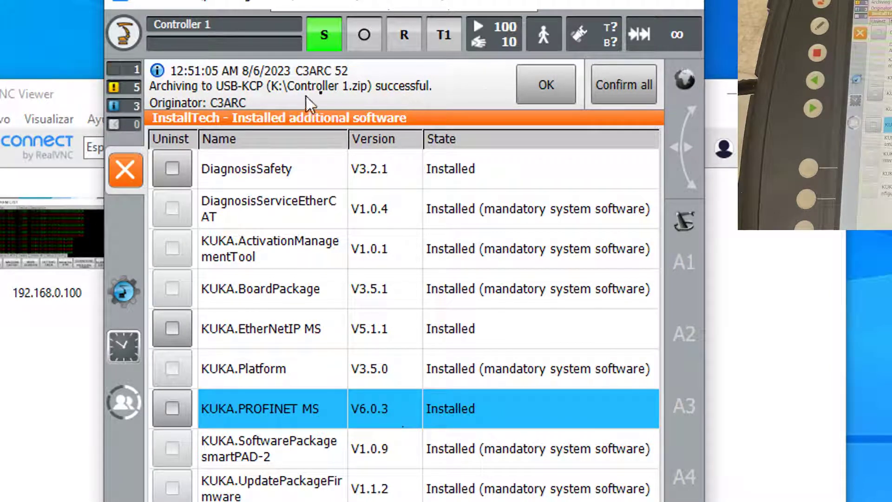
left_click(554, 86)
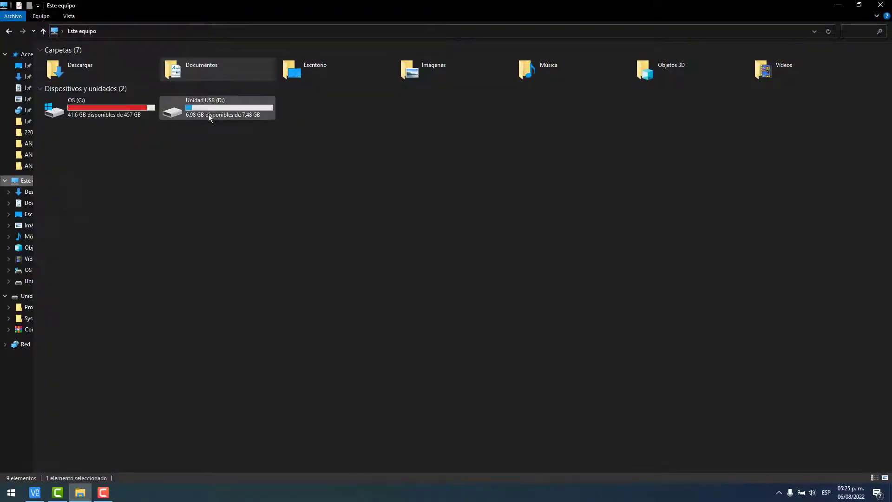
Step: Switch to File Explorer and copy Controller 1.zip from the USB drive (D:)
double_click(209, 114)
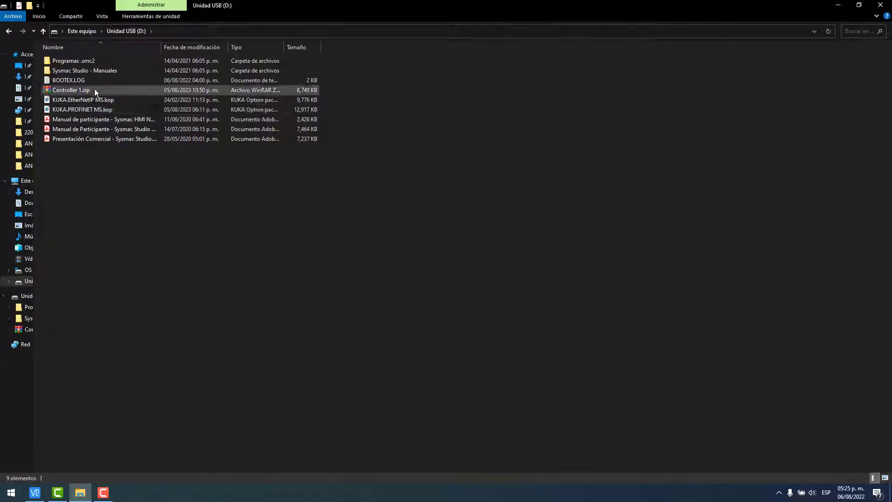
left_click(118, 91)
right_click(118, 91)
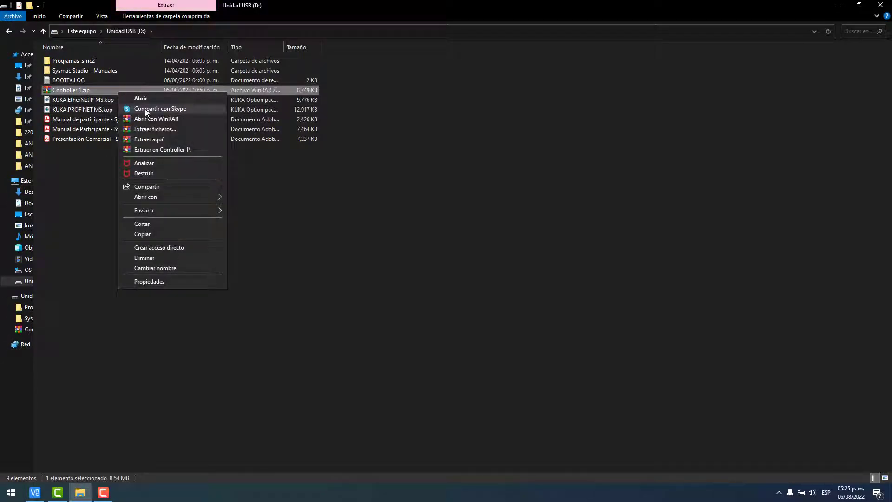
left_click(149, 233)
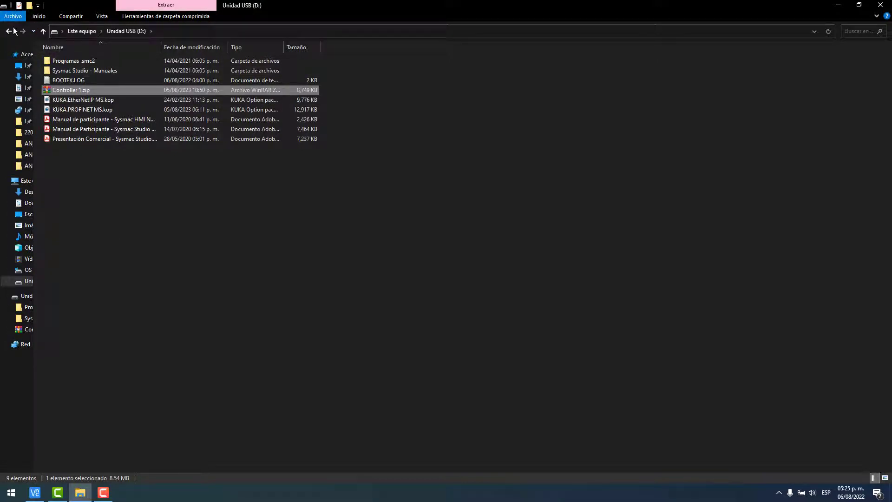
Step: Paste Controller 1.zip into the Documents\KUKA folder and extract it into its own Controller 1 folder
left_click(43, 32)
double_click(181, 69)
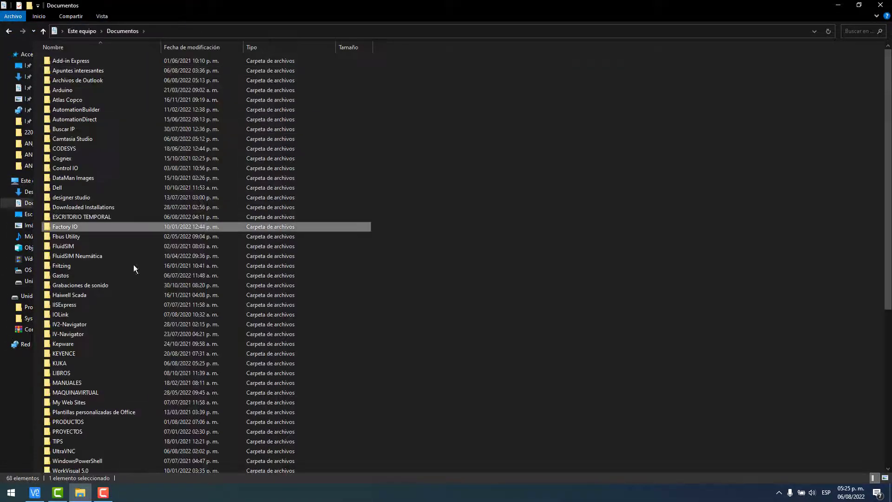
scroll(82, 304, "down", 1)
double_click(74, 342)
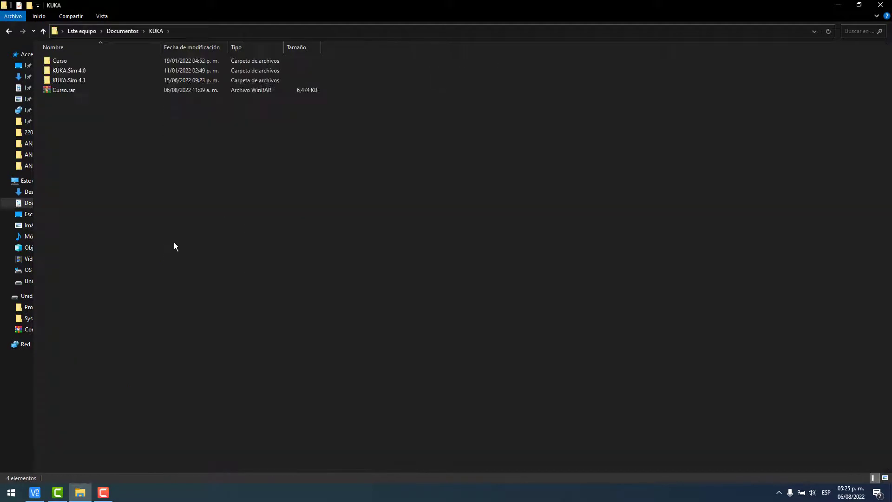
key("ctrl+v")
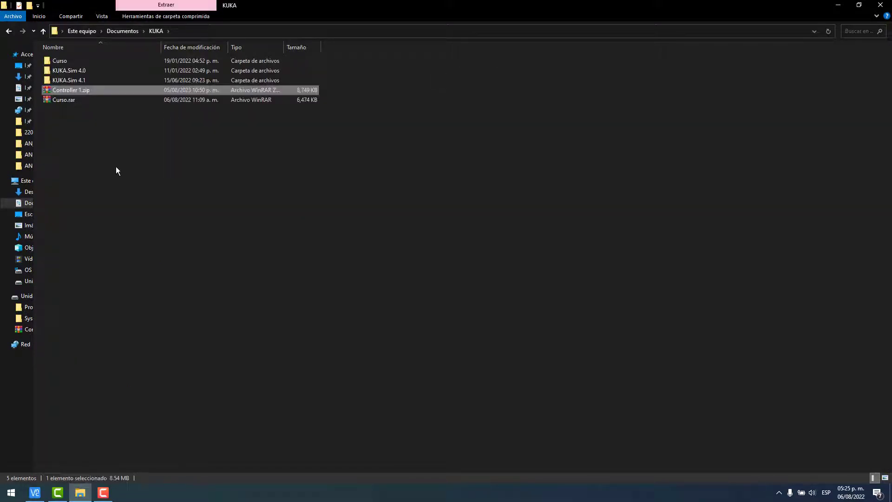
right_click(74, 90)
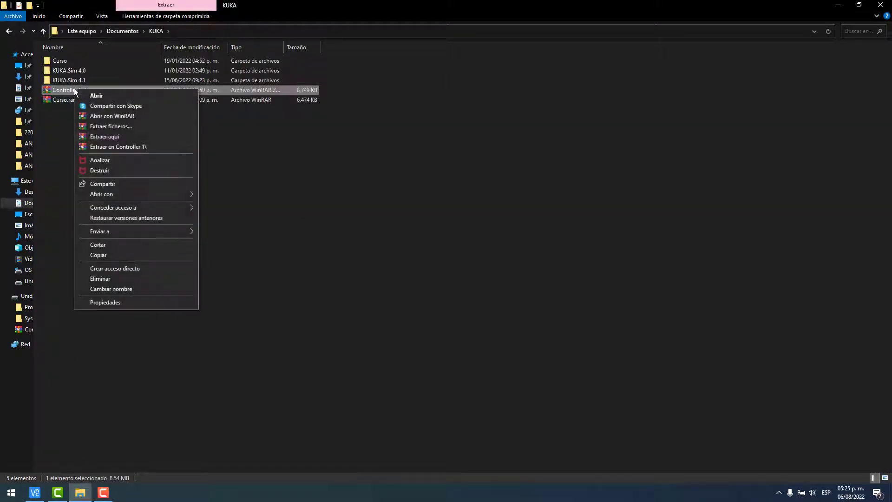
left_click(106, 147)
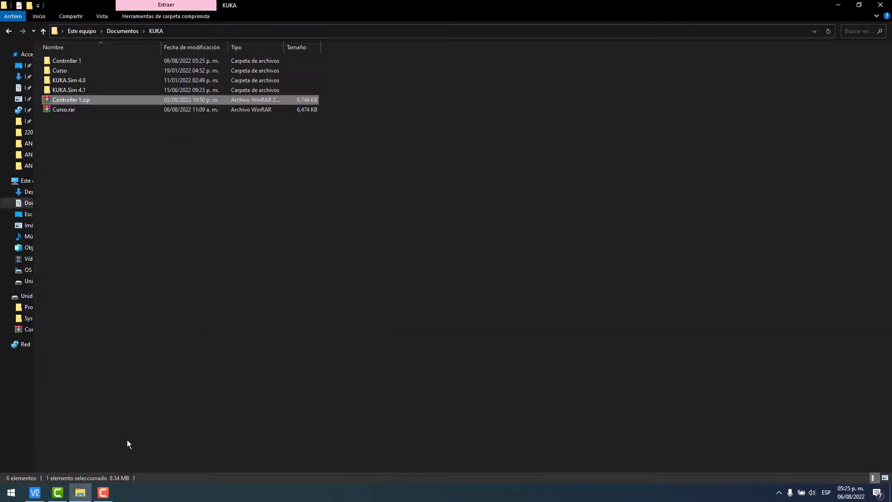
Step: Search the PC for WorkVisual 6.0 and launch it
left_click(3, 495)
type("workv")
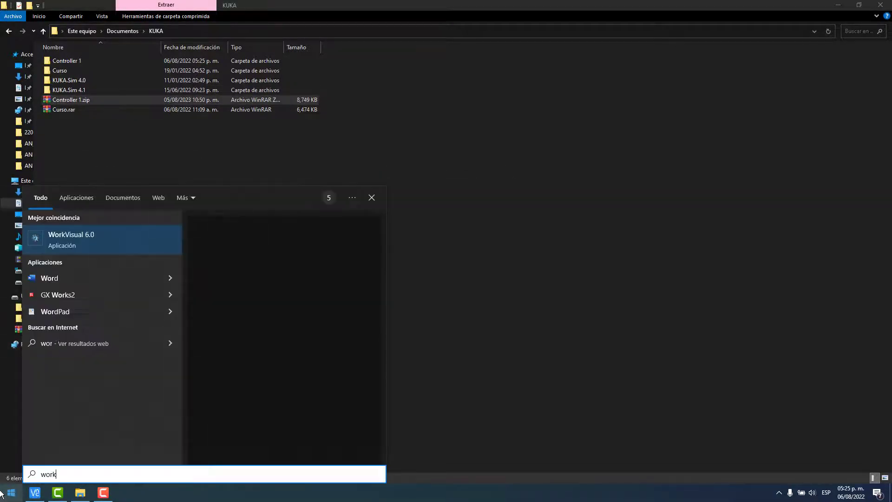
key("Return")
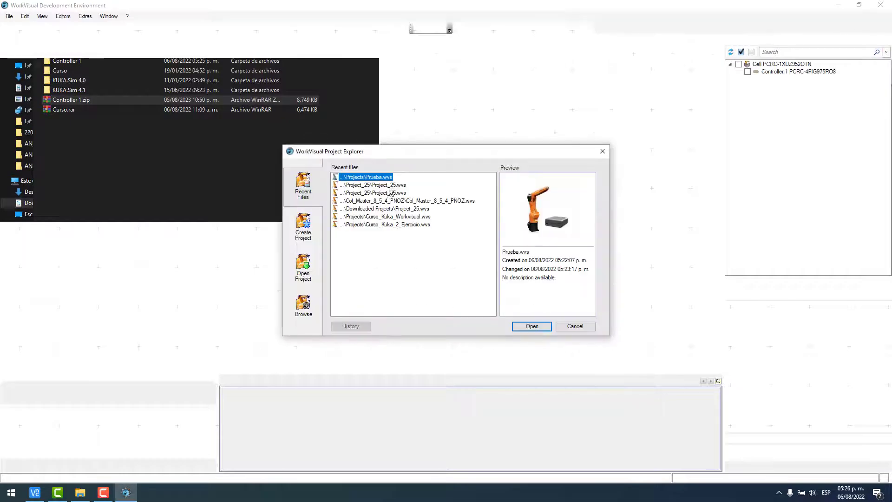
Step: Start opening an existing project and browse to the Documents\KUKA folder
left_click(307, 268)
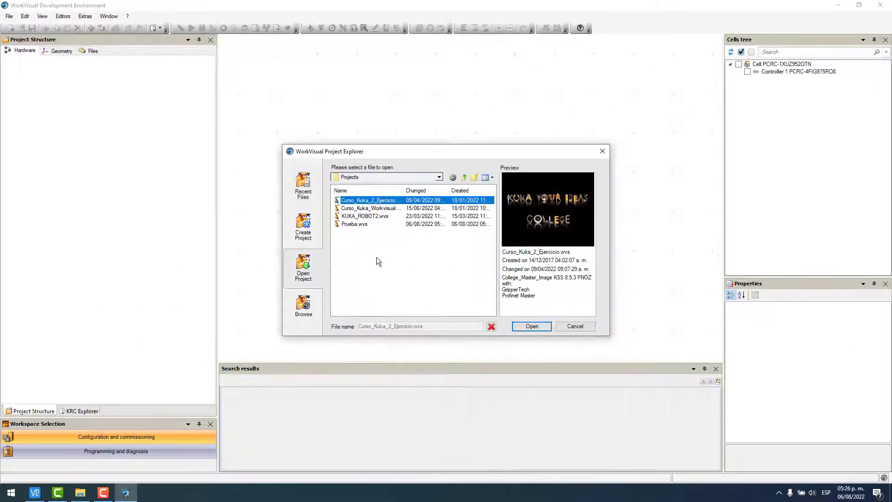
left_click(442, 178)
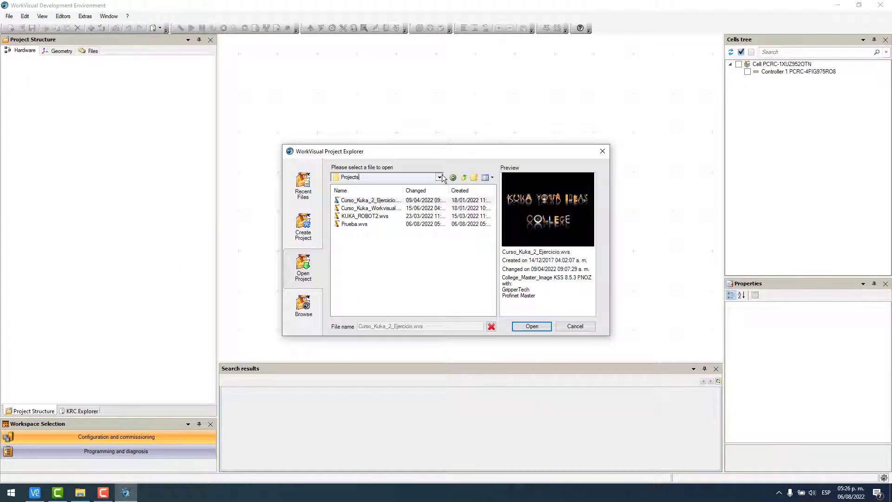
left_click(441, 177)
left_click(397, 214)
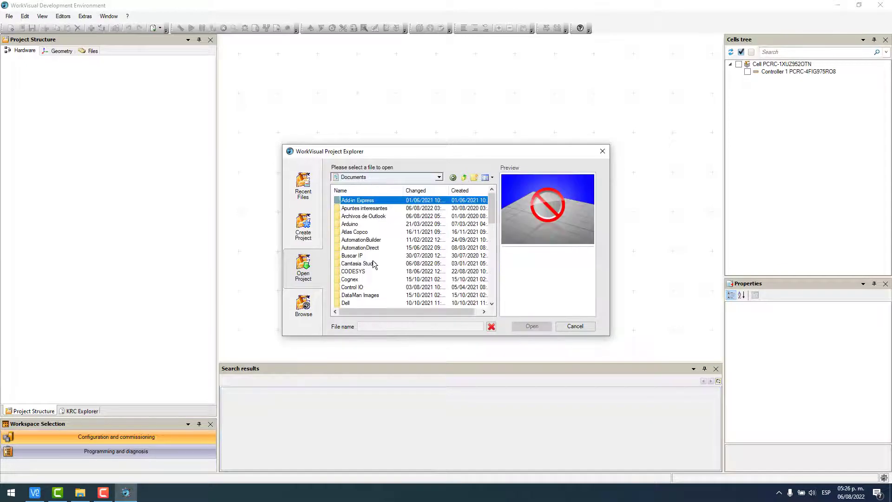
scroll(373, 264, "down", 10)
double_click(353, 255)
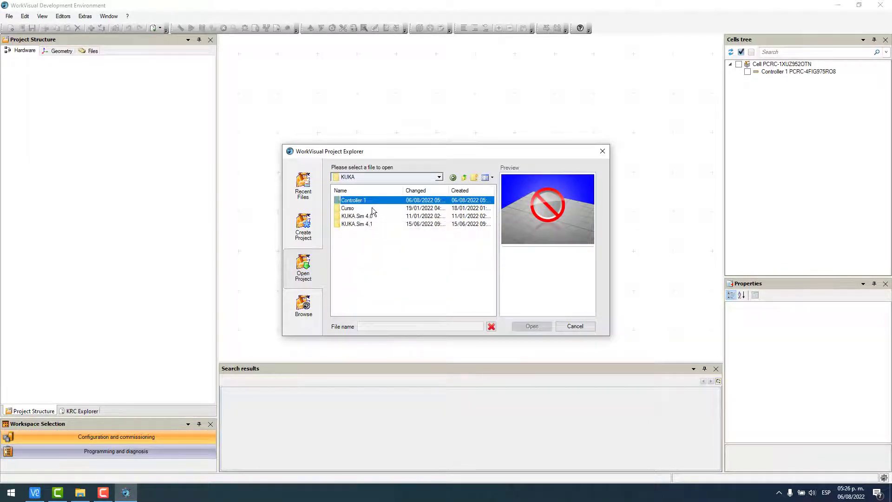
Step: Open Project_25.wvs from Controller 1\C\KRC\User\ProjectRoot\Project_25
double_click(352, 201)
double_click(354, 201)
double_click(358, 201)
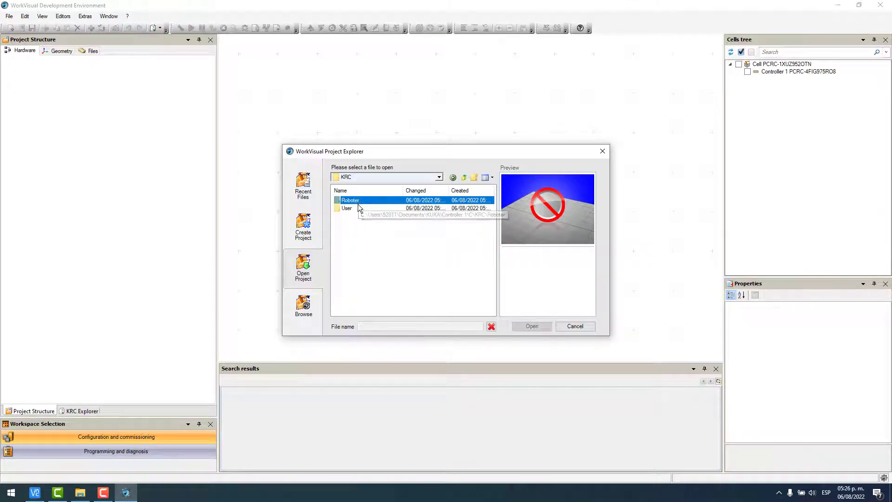
double_click(359, 208)
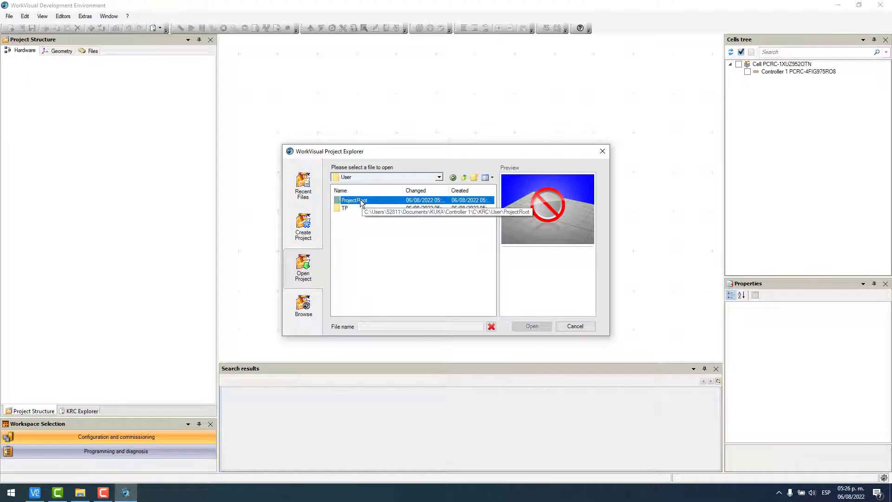
double_click(355, 201)
left_click(361, 209)
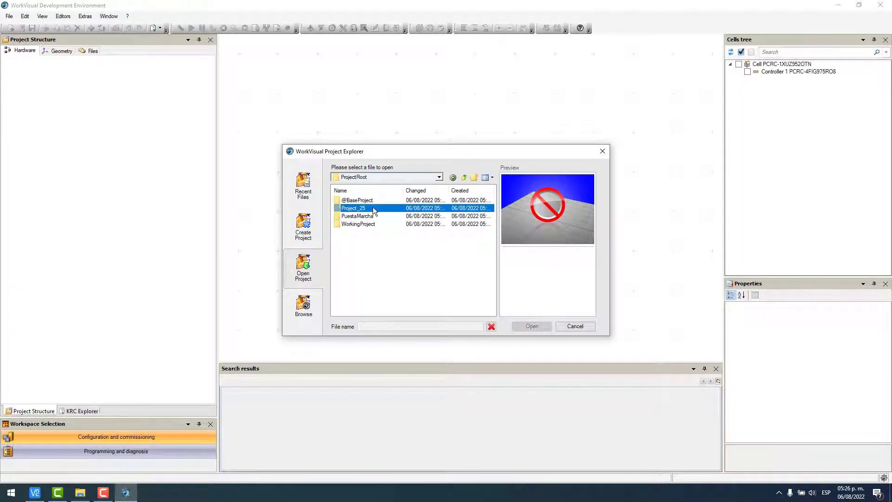
double_click(372, 209)
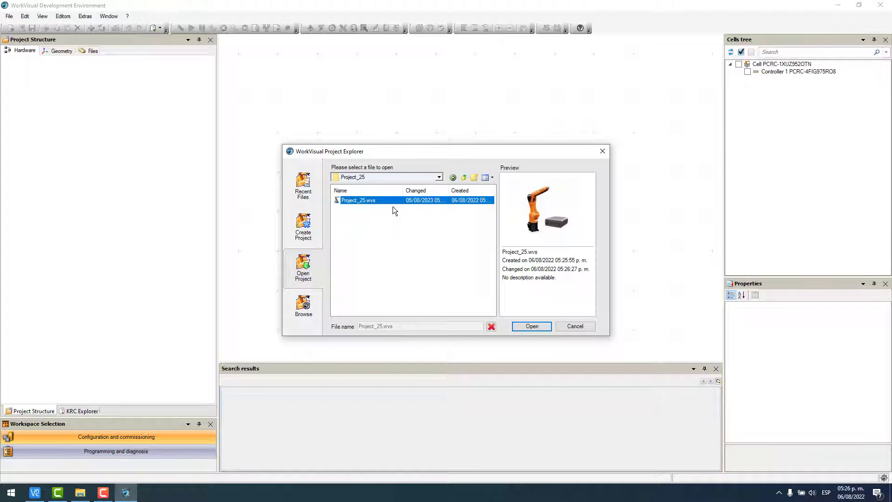
left_click(531, 326)
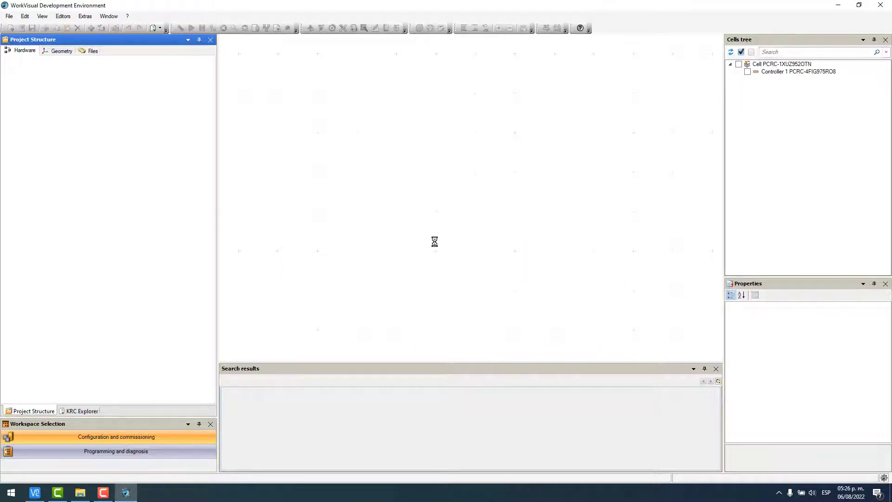
Step: Set Controller 1 (KRC5 micro - 8.7.2) as the active controller
left_click(44, 69)
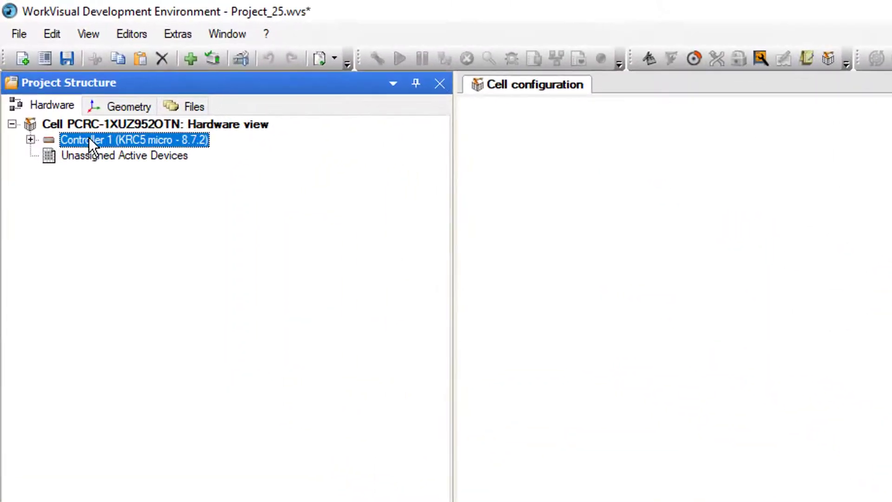
right_click(89, 138)
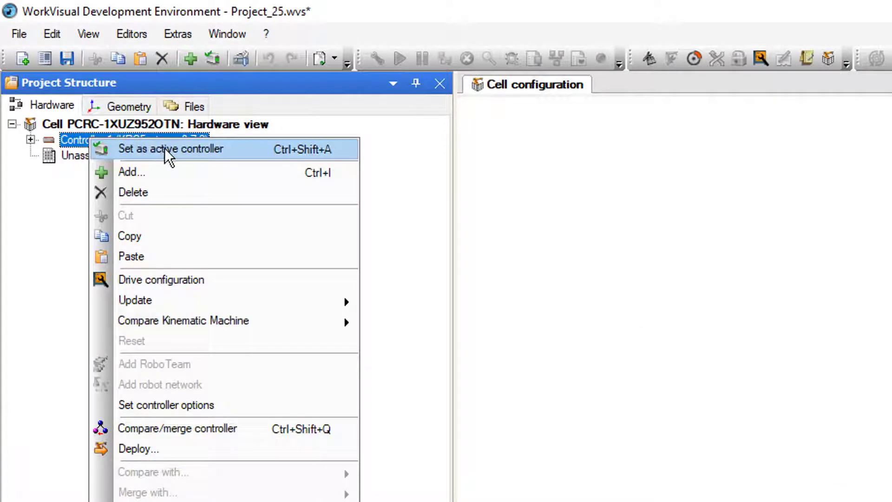
left_click(211, 147)
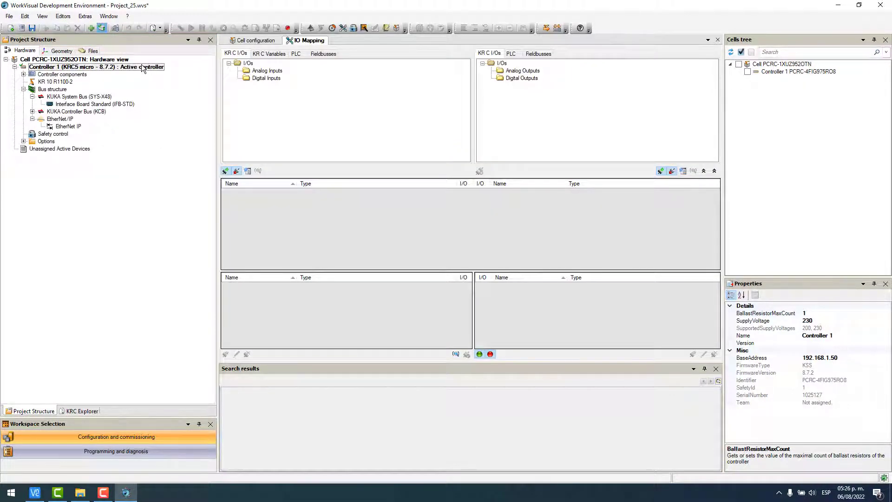
Step: Expand the controller's Options and remove the KUKA.EtherNetIP MS (V5.1.1) option from the project
left_click(24, 142)
left_click(74, 150)
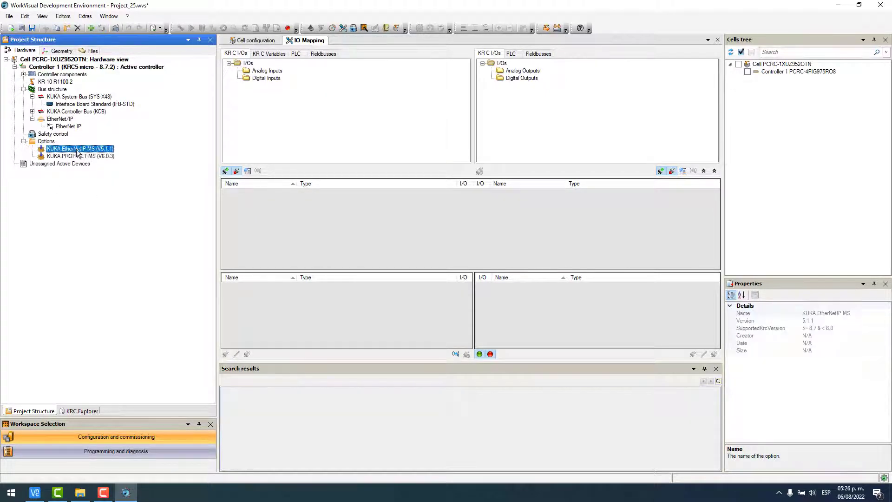
left_click(83, 156)
left_click(80, 149)
left_click(78, 157)
left_click(77, 151)
right_click(77, 153)
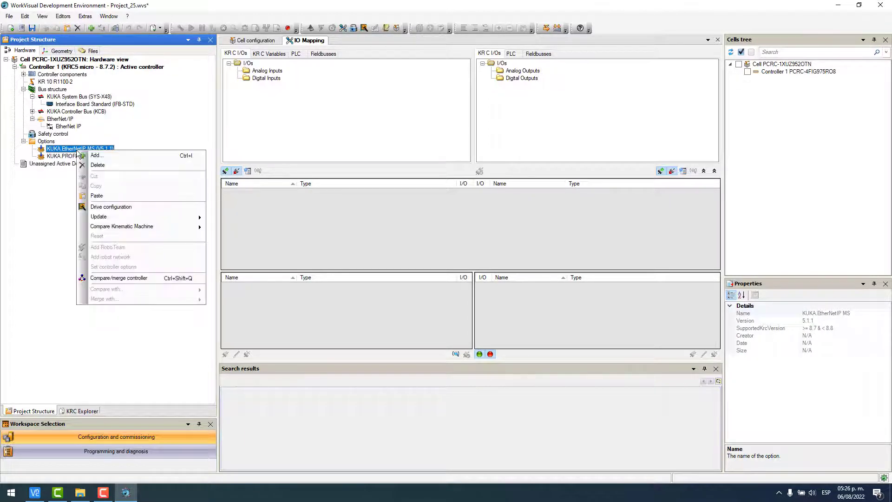
left_click(96, 165)
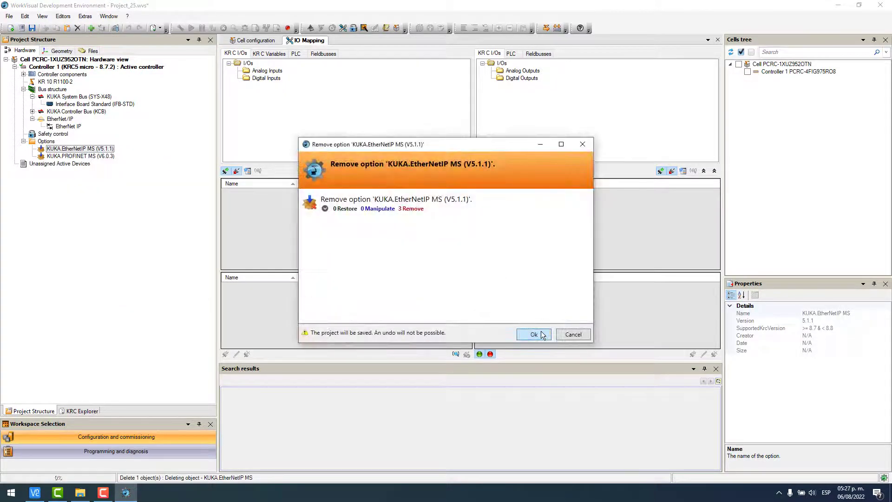
left_click(538, 334)
Step: Remove the KUKA.PROFINET MS (V6.0.3) option from the controller's Options
left_click(86, 149)
right_click(87, 149)
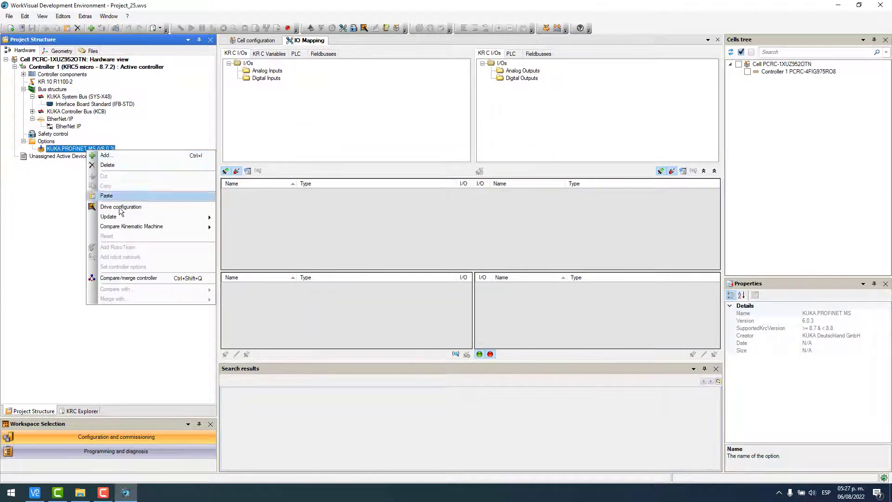
left_click(107, 165)
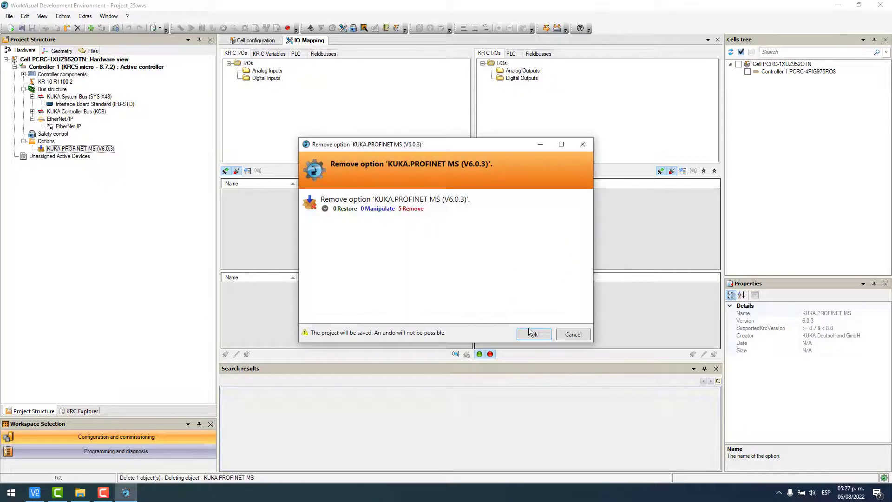
left_click(532, 335)
Step: Add the KUKA.PROFINET MS (V6.0.3) option package to the controller's Options and accept the required modifications
left_click(48, 142)
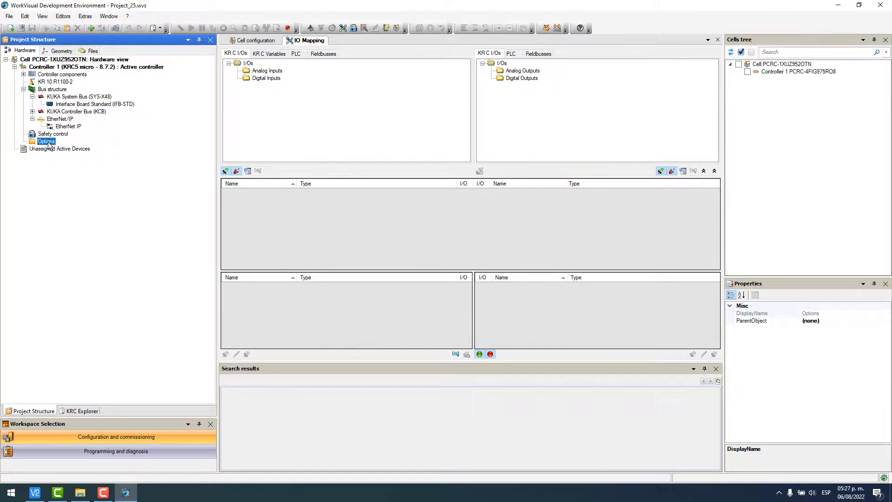
right_click(49, 145)
left_click(60, 148)
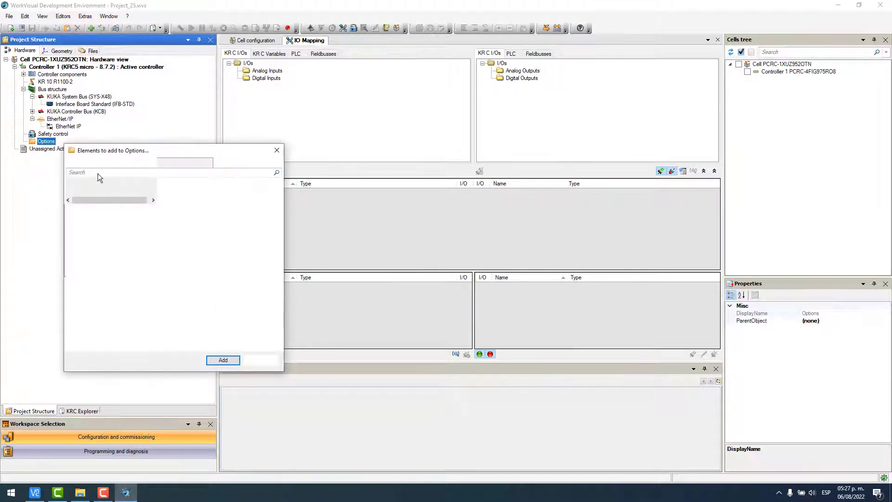
left_click(105, 193)
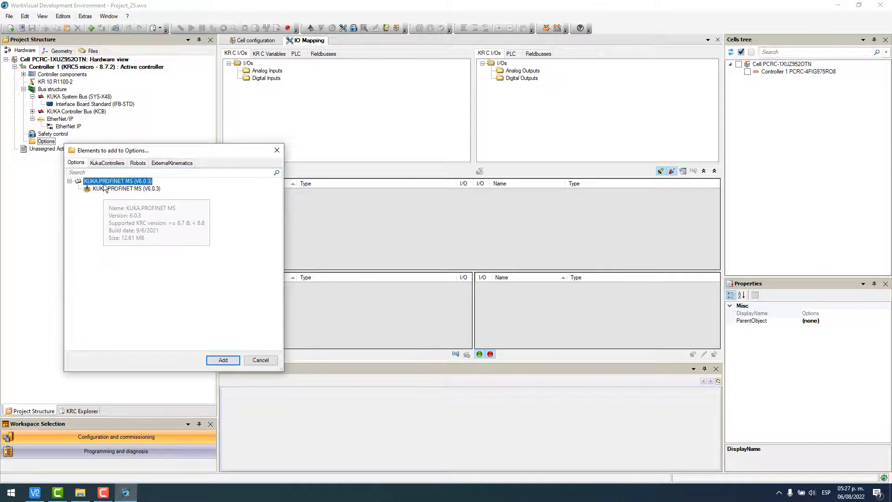
left_click(228, 360)
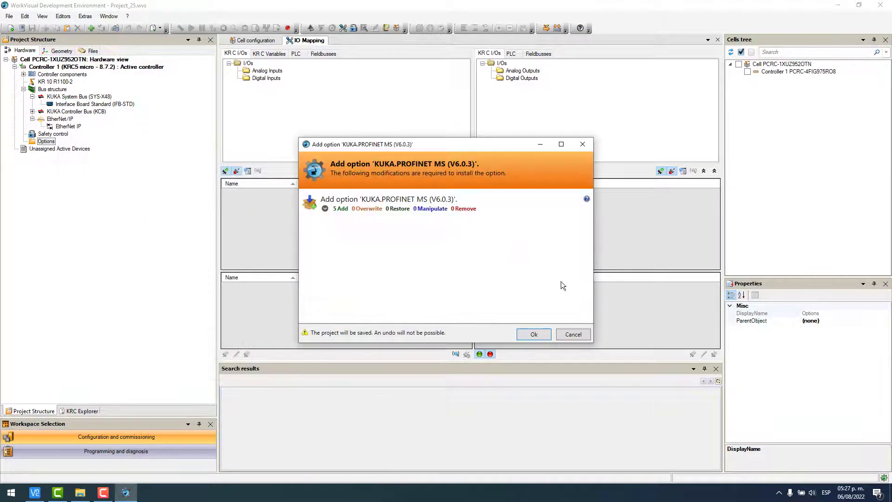
left_click(534, 335)
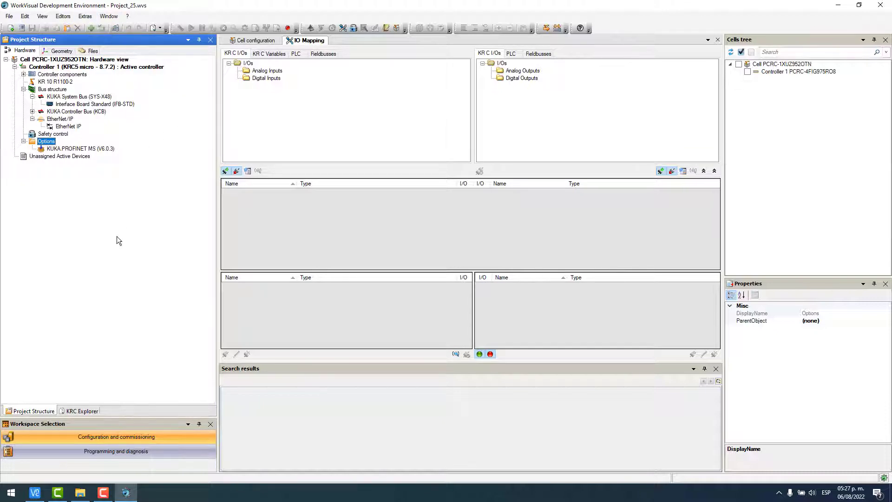
Step: Switch to File Explorer and locate the KUKA.PROFINET MS.kop option package on the USB drive (D:)
left_click(80, 492)
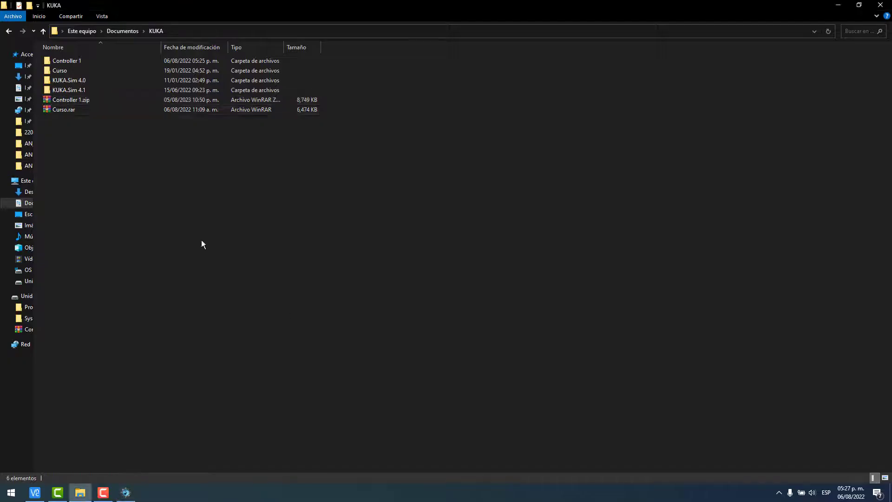
left_click(10, 32)
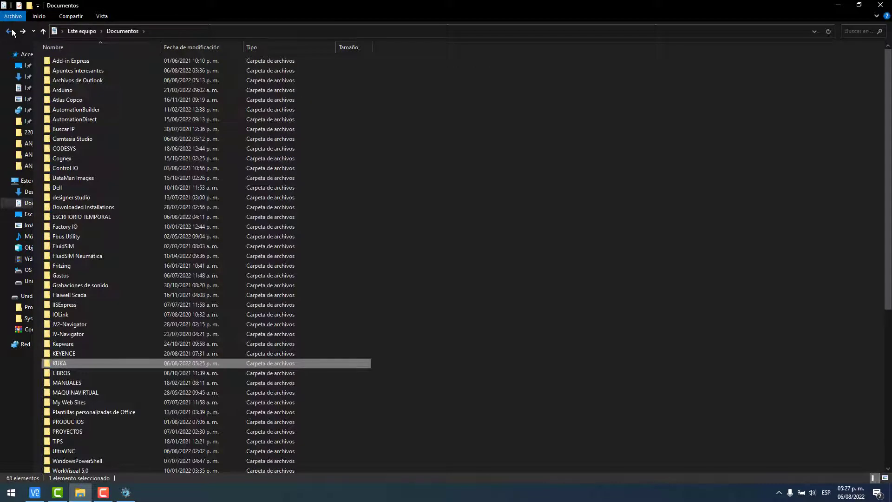
left_click(10, 32)
double_click(211, 113)
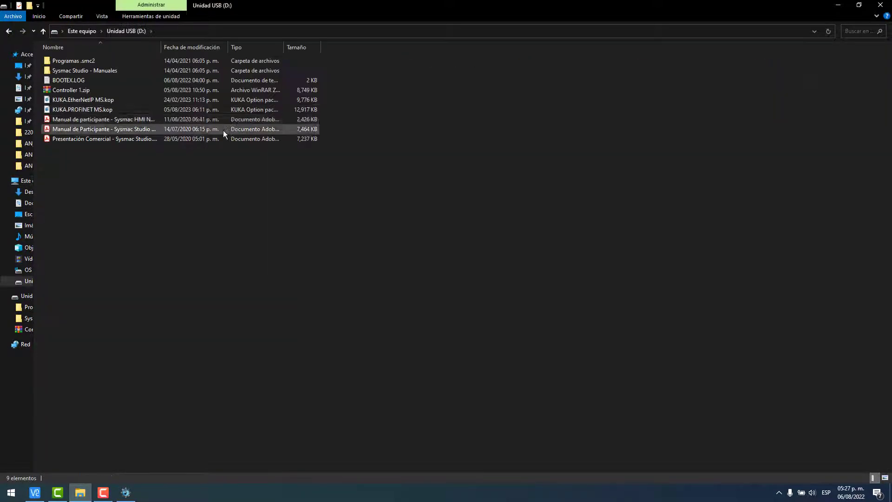
left_click(77, 109)
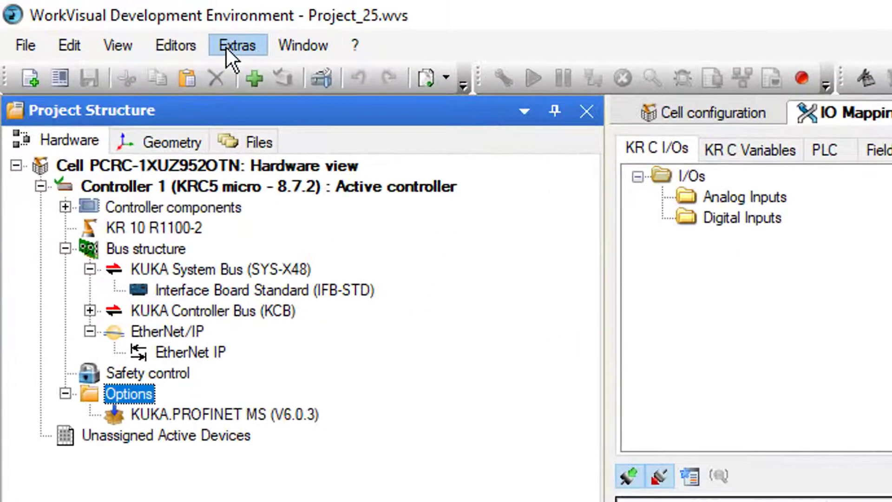
Step: Install the KUKA.EtherNetIP MS.kop package from the USB drive (D:) through Option Package Management, allowing the project to close and reload
left_click(233, 46)
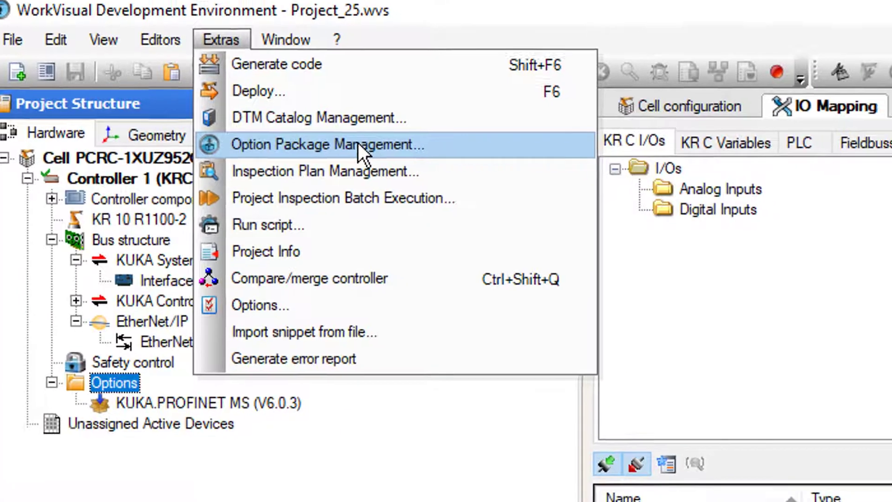
left_click(356, 151)
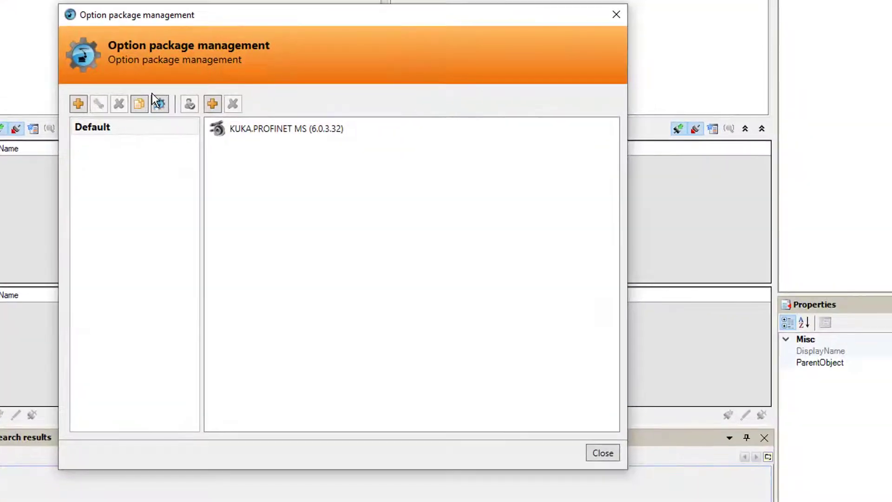
left_click(107, 125)
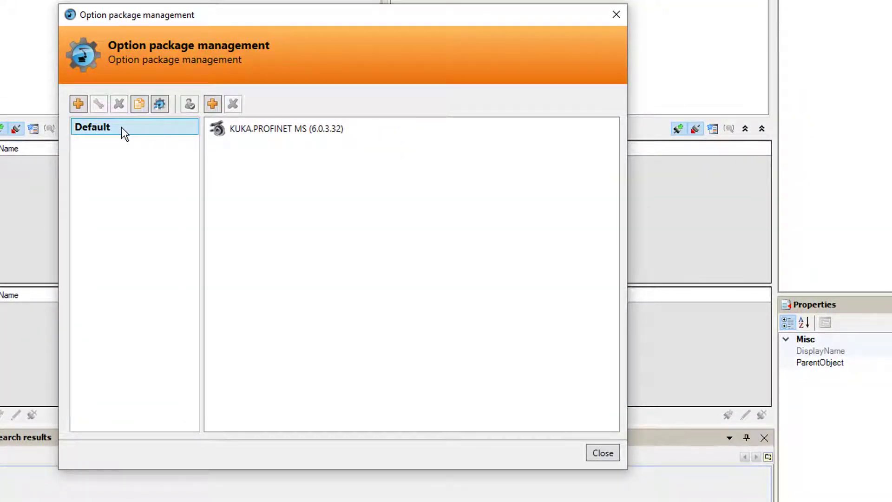
left_click(214, 103)
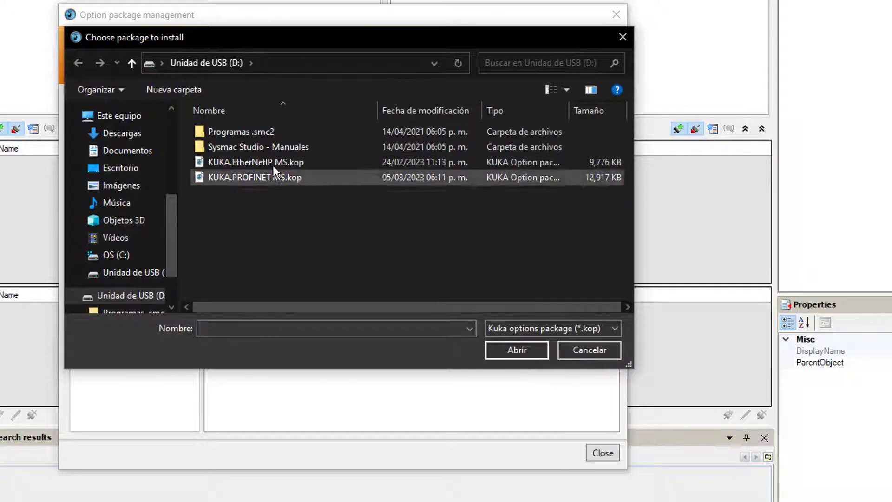
left_click(259, 160)
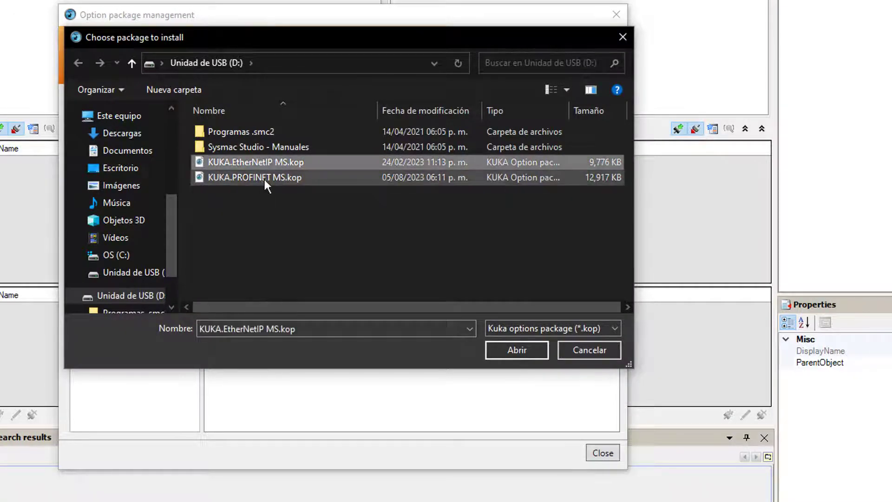
left_click(517, 350)
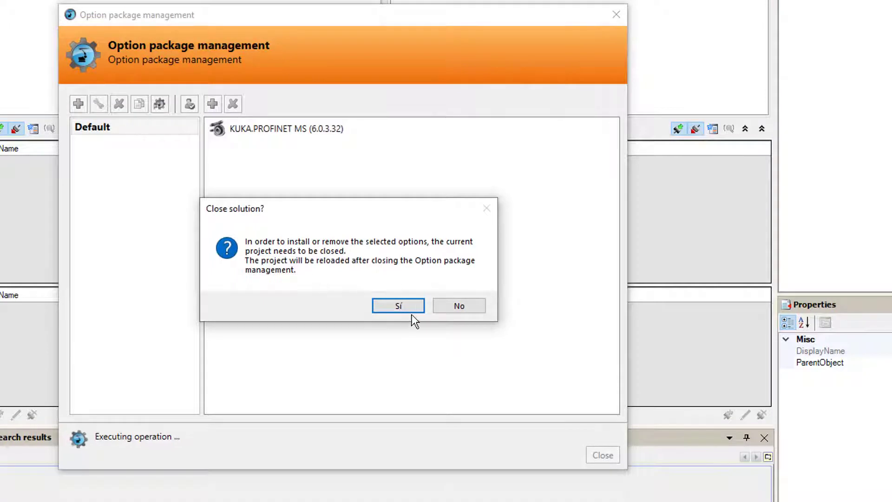
left_click(410, 306)
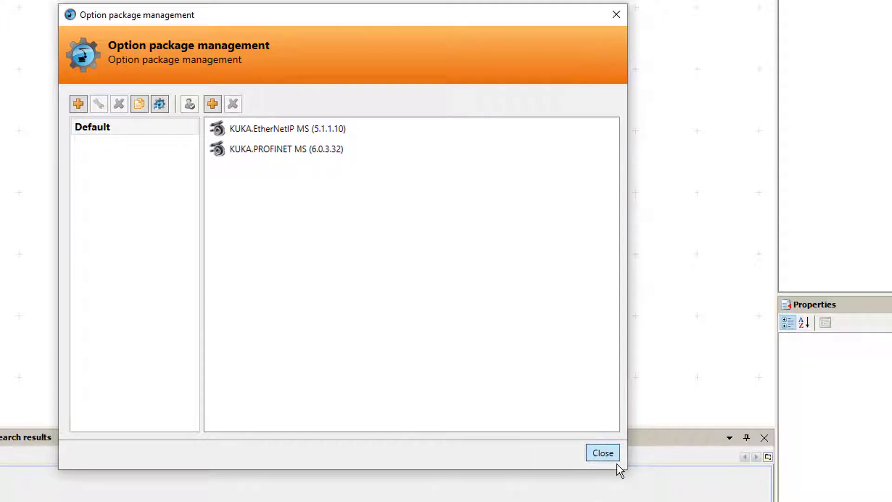
left_click(609, 455)
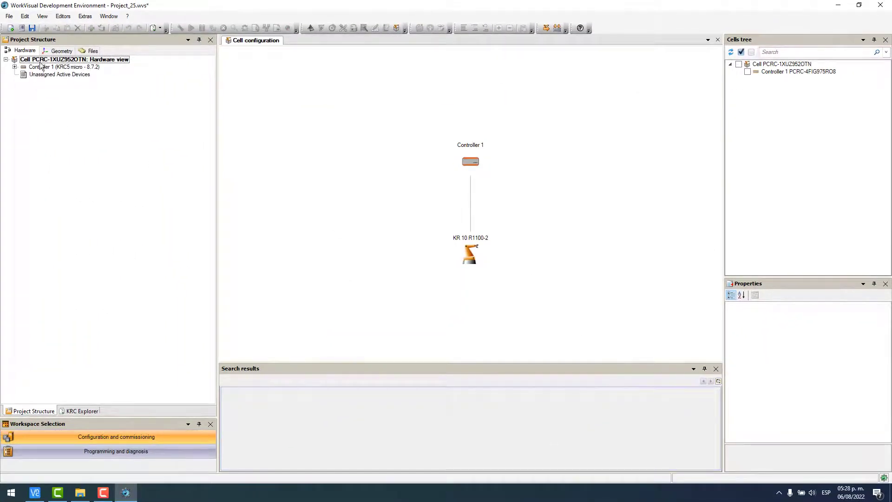
Step: Add the KUKA.EtherNetIP MS (V5.1.1) option package to Controller 1's Options and confirm the addition
left_click(15, 67)
left_click(24, 105)
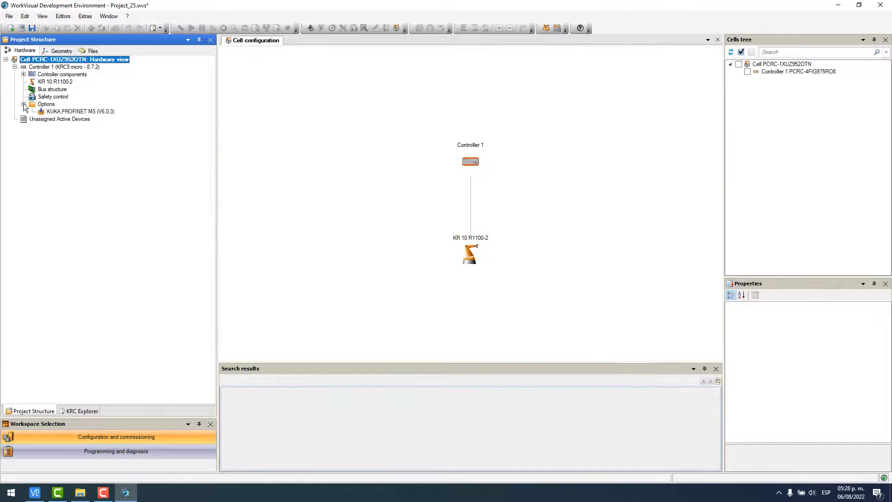
right_click(38, 105)
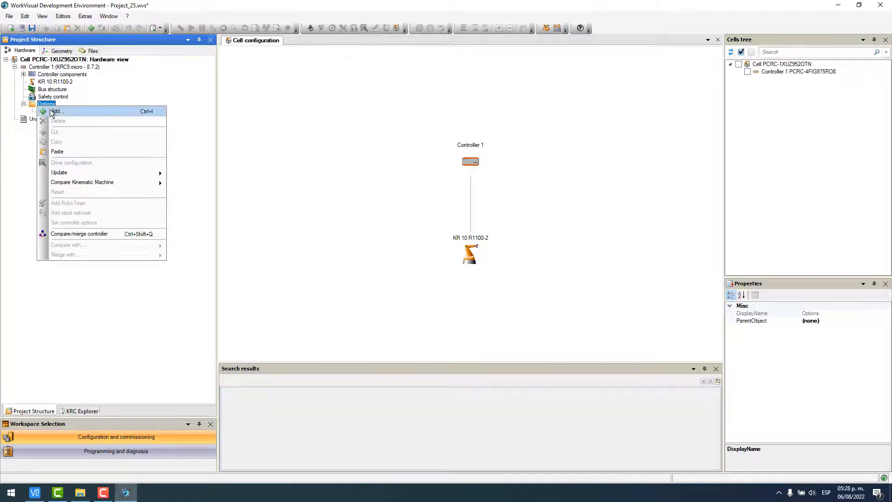
left_click(55, 112)
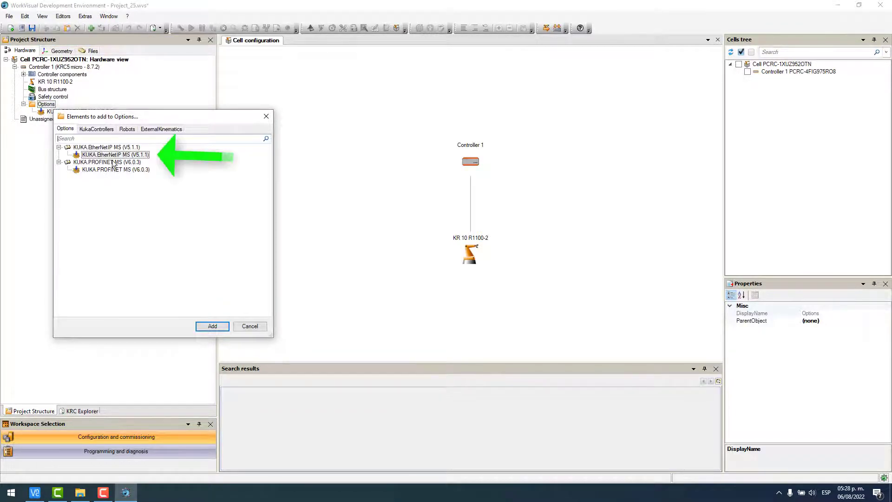
left_click(115, 154)
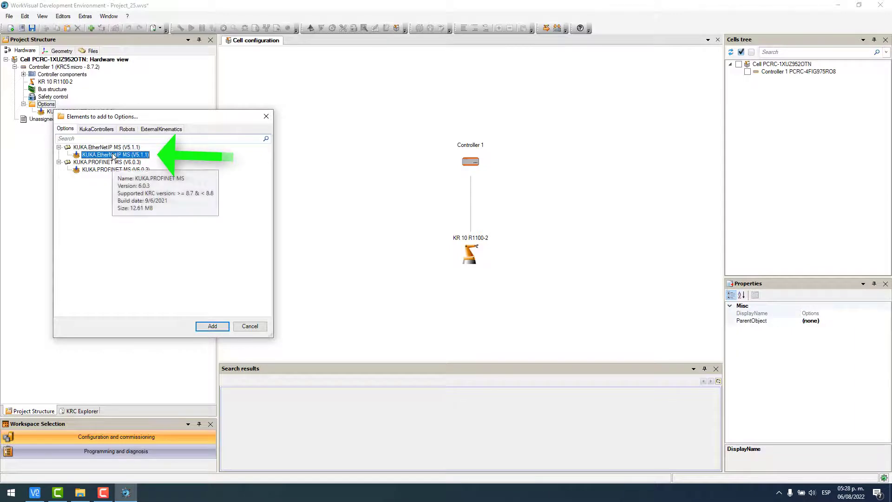
left_click(213, 326)
left_click(526, 334)
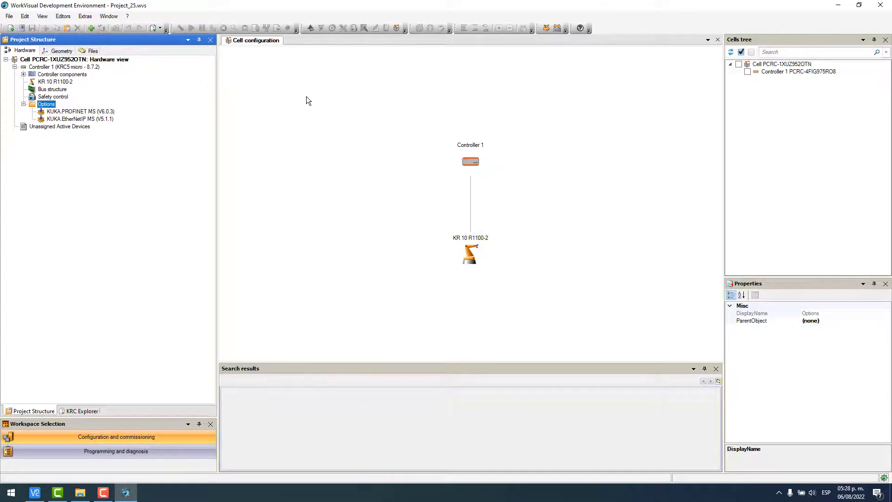
Step: Deploy the project to Controller 1, activate it there, and finish the deployment wizard
left_click(545, 29)
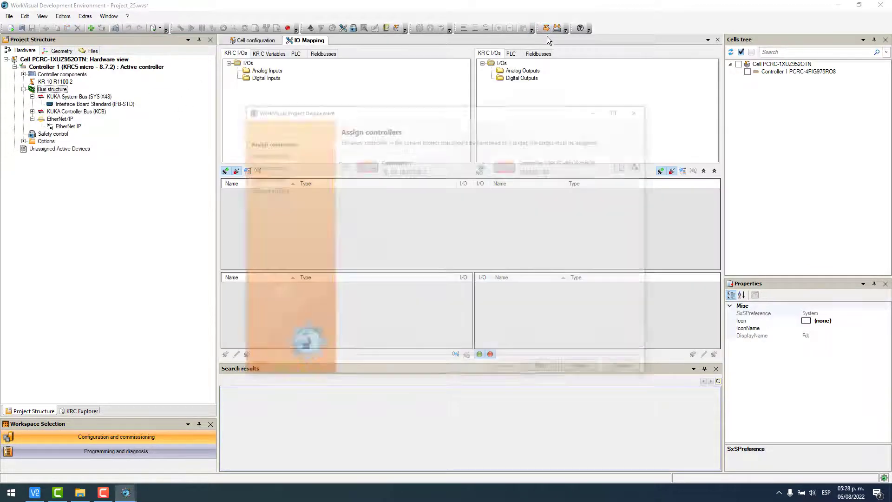
left_click(591, 370)
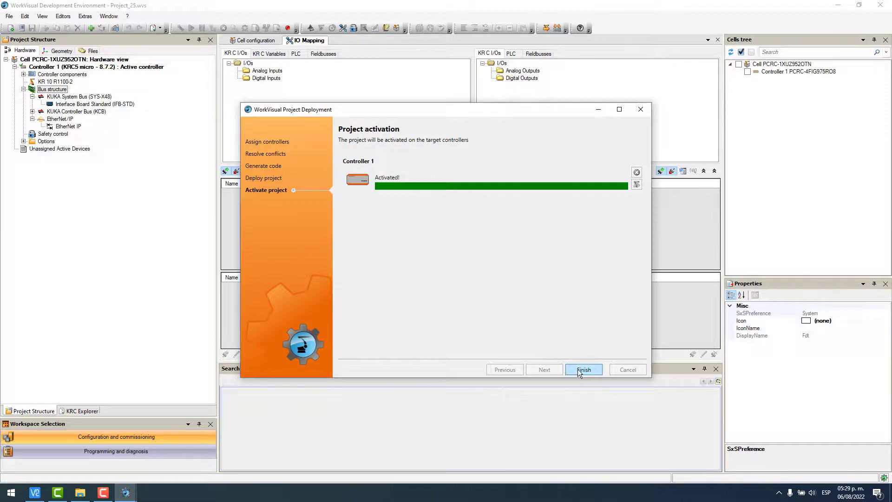
left_click(579, 369)
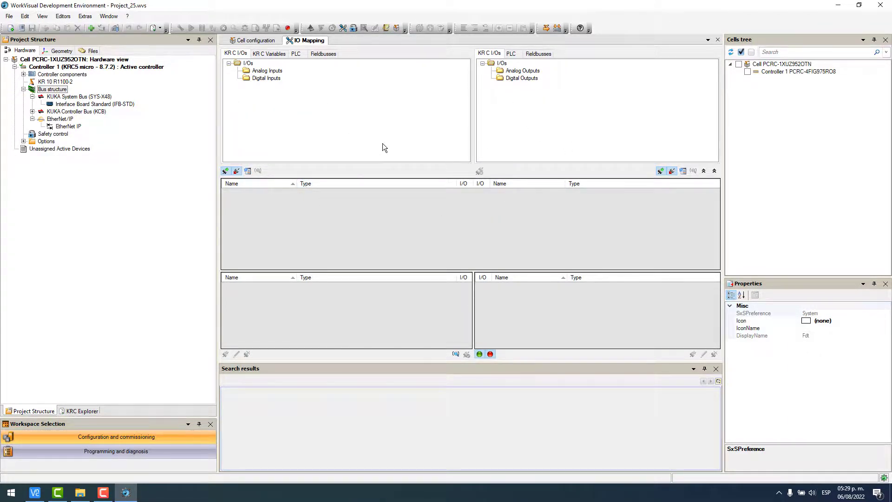
Step: Expand the controller's Options and examine the details of the KUKA.PROFINET MS and KUKA.EtherNetIP MS packages
left_click(23, 142)
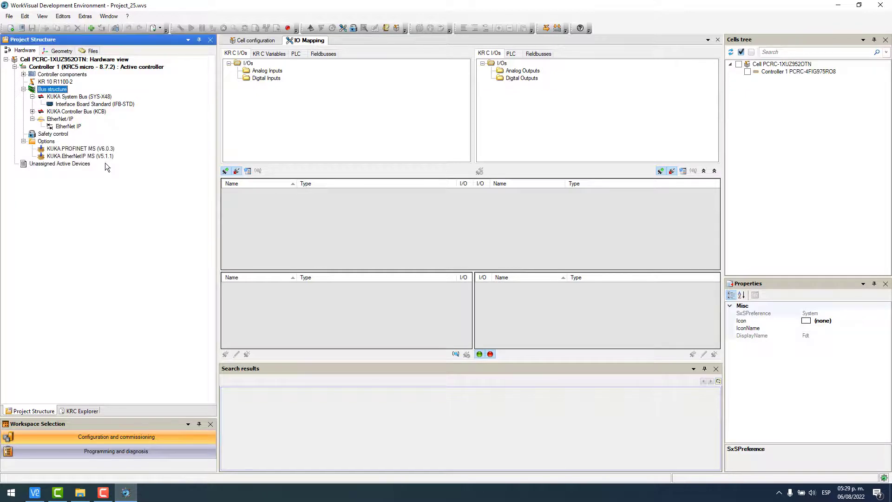
left_click(68, 149)
left_click(68, 157)
left_click(78, 149)
left_click(77, 157)
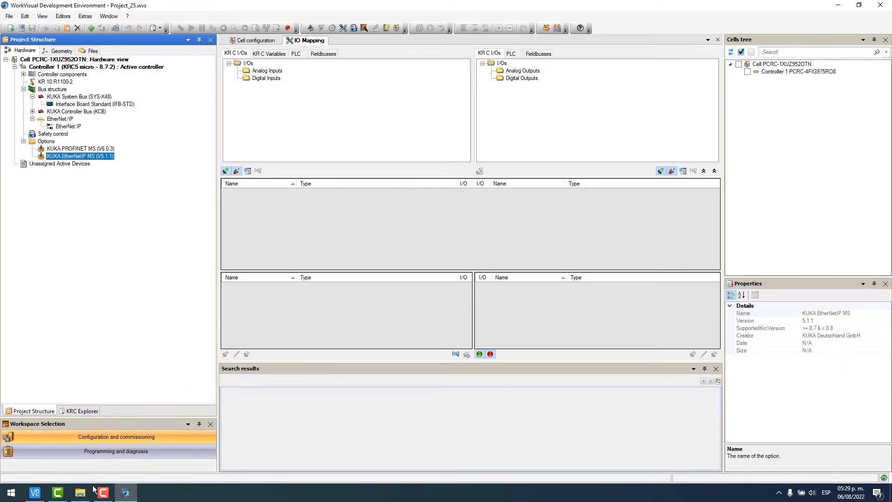
mouse_move(103, 496)
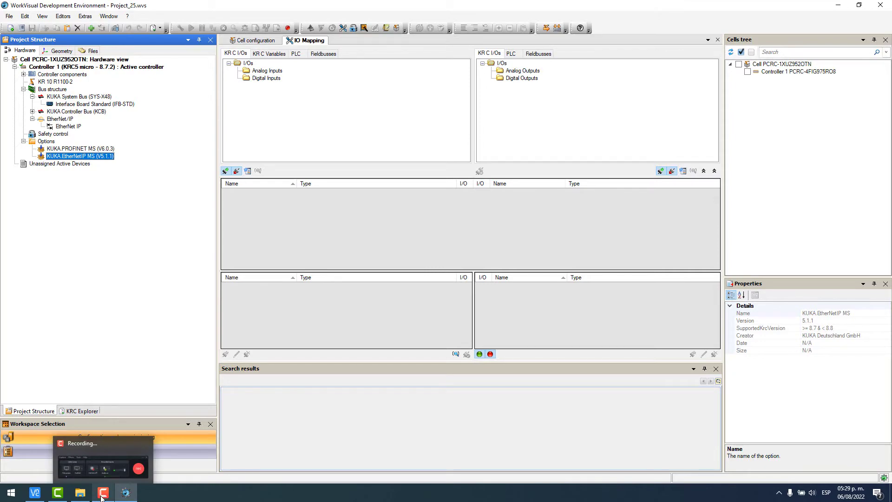